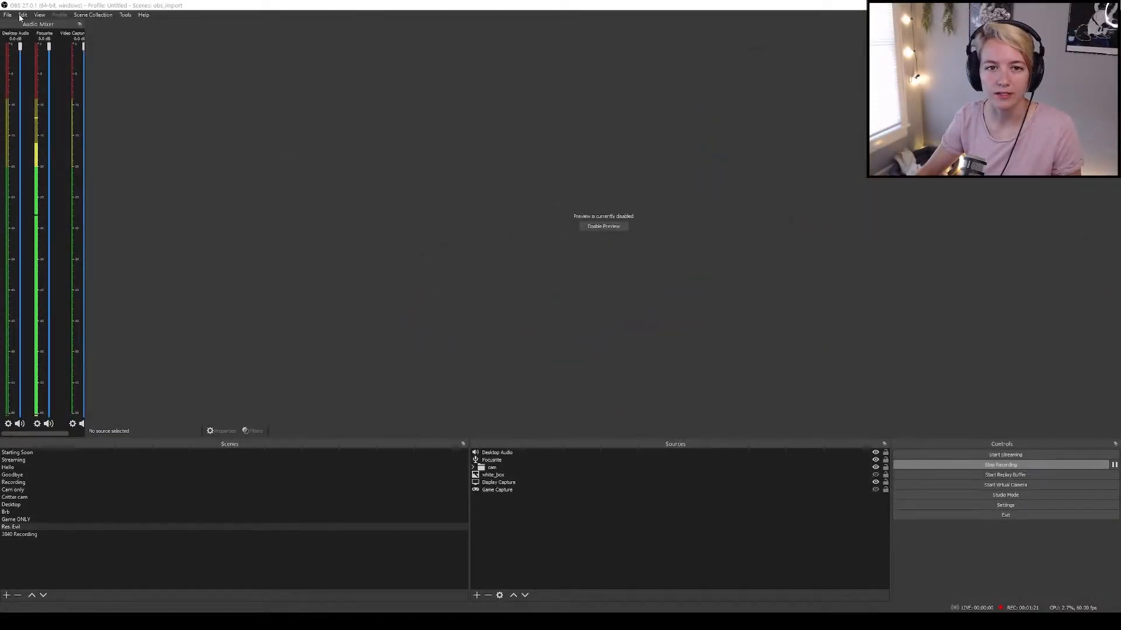
Open the Custom Browser Docks settings and go to the URL cell of the empty row
left_click(39, 15)
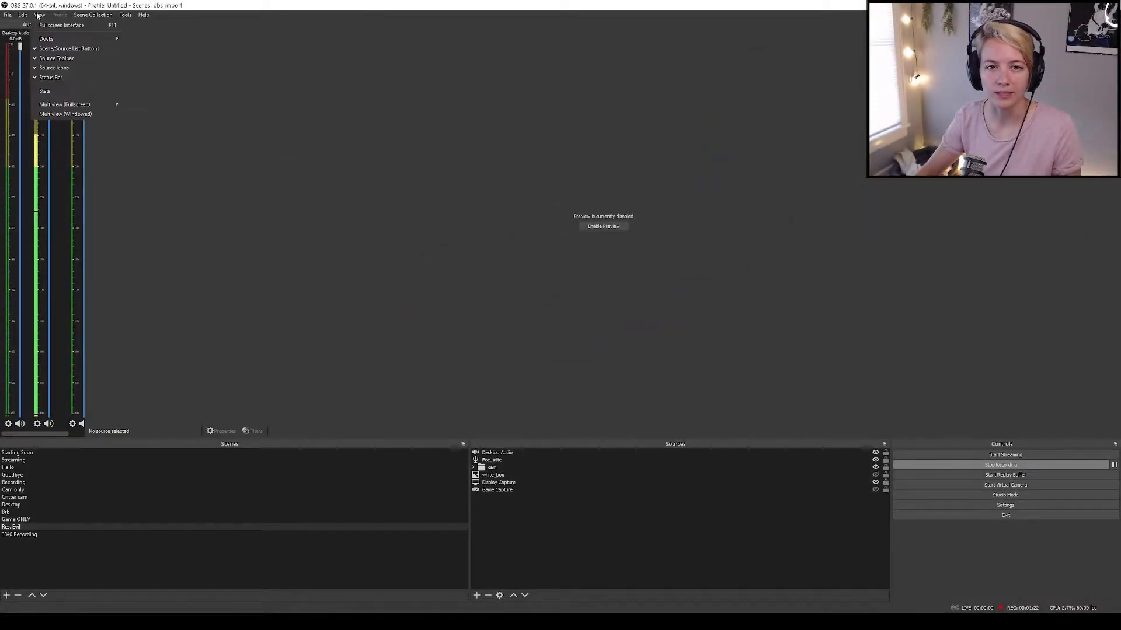
mouse_move(58, 43)
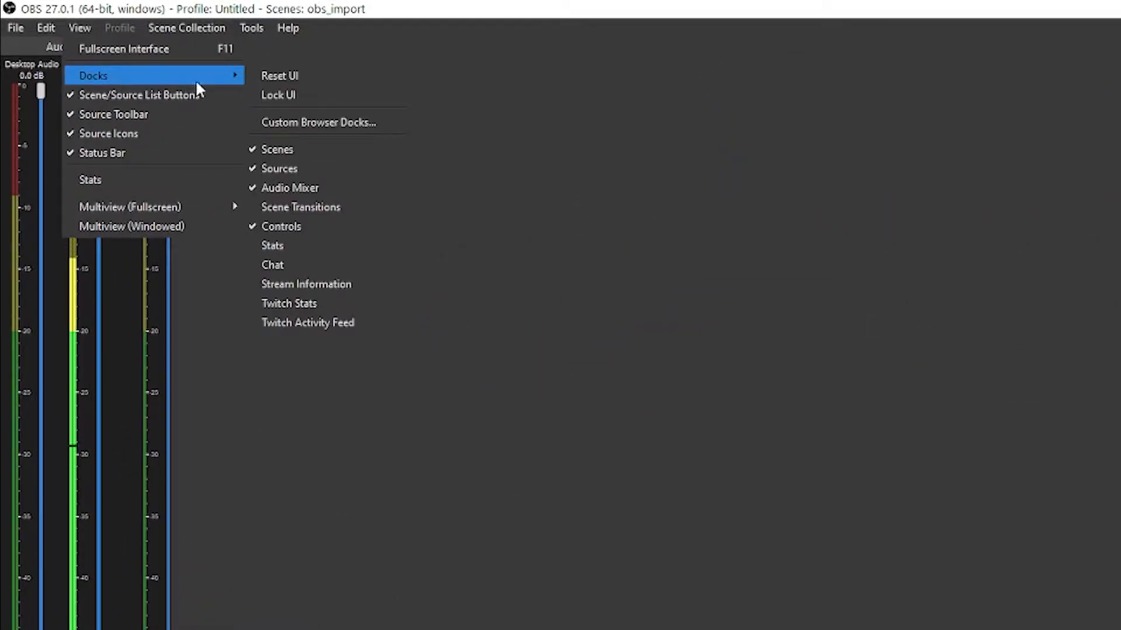
left_click(343, 124)
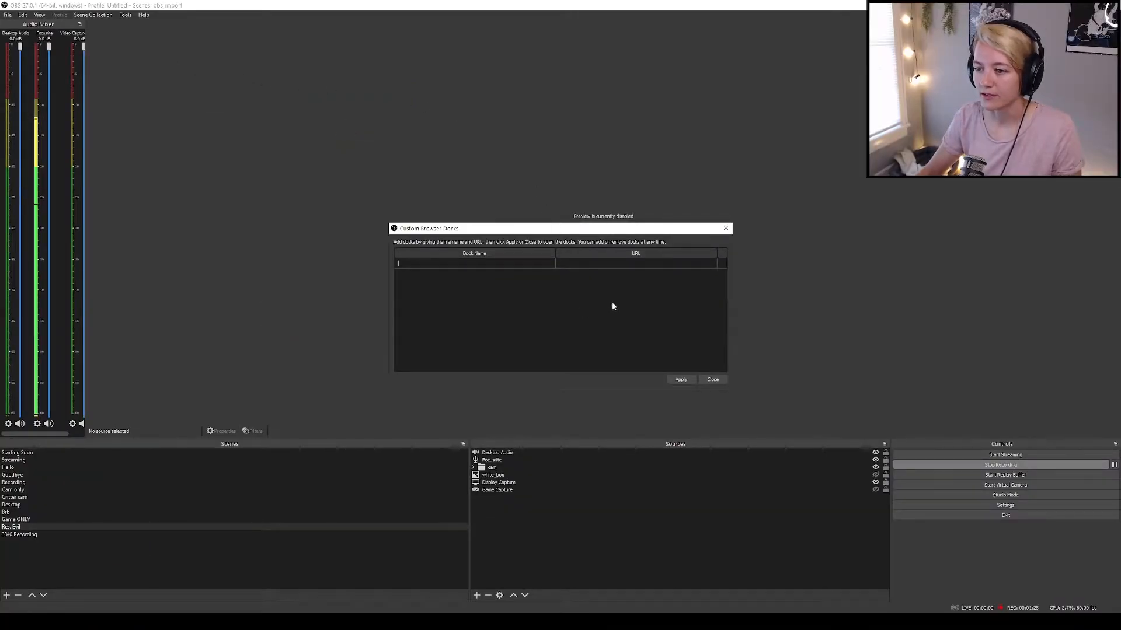
left_click(631, 264)
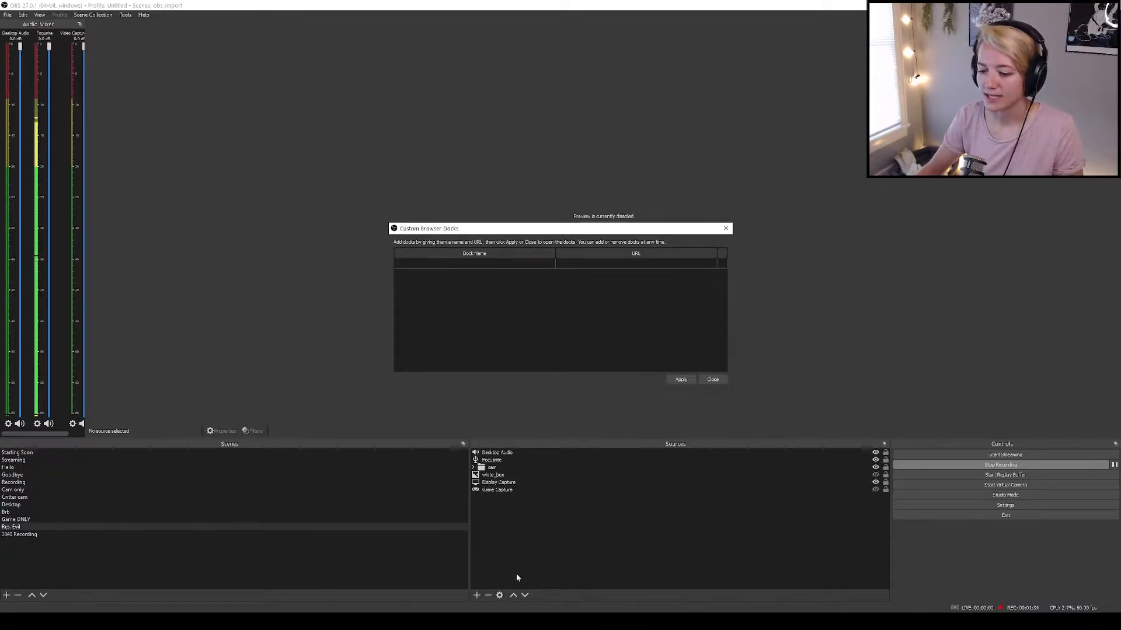
Switch to Twitch in Chrome, pop out My Chat from the Creator Dashboard's Stream Manager, and copy the pop-out's URL
mouse_move(461, 621)
left_click(426, 583)
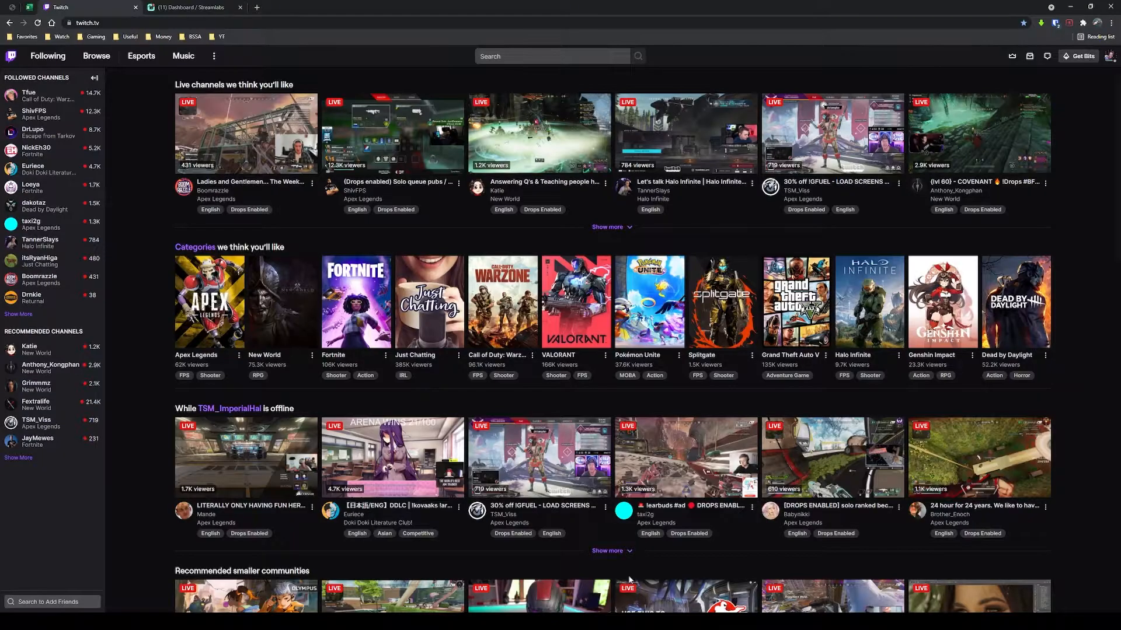
left_click(1109, 56)
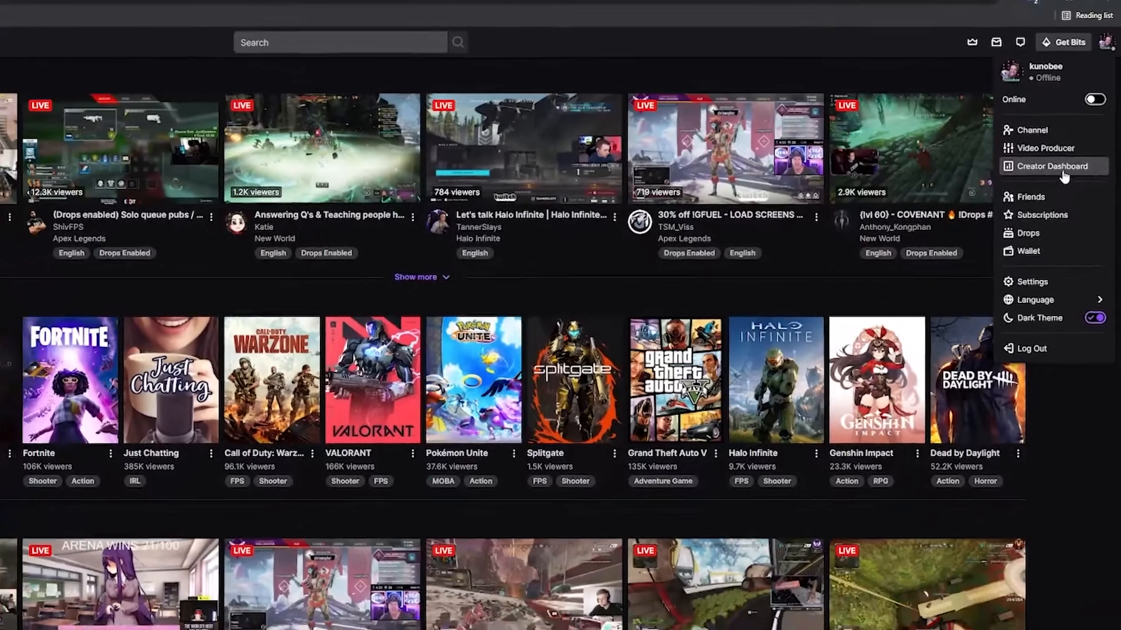
left_click(1056, 167)
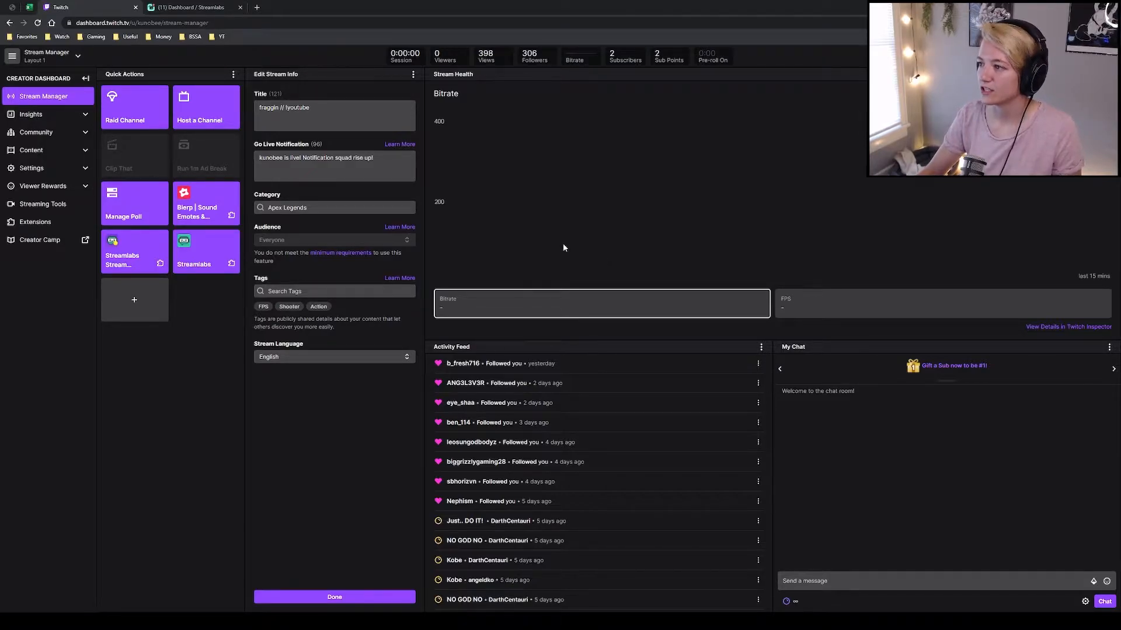
left_click(1109, 347)
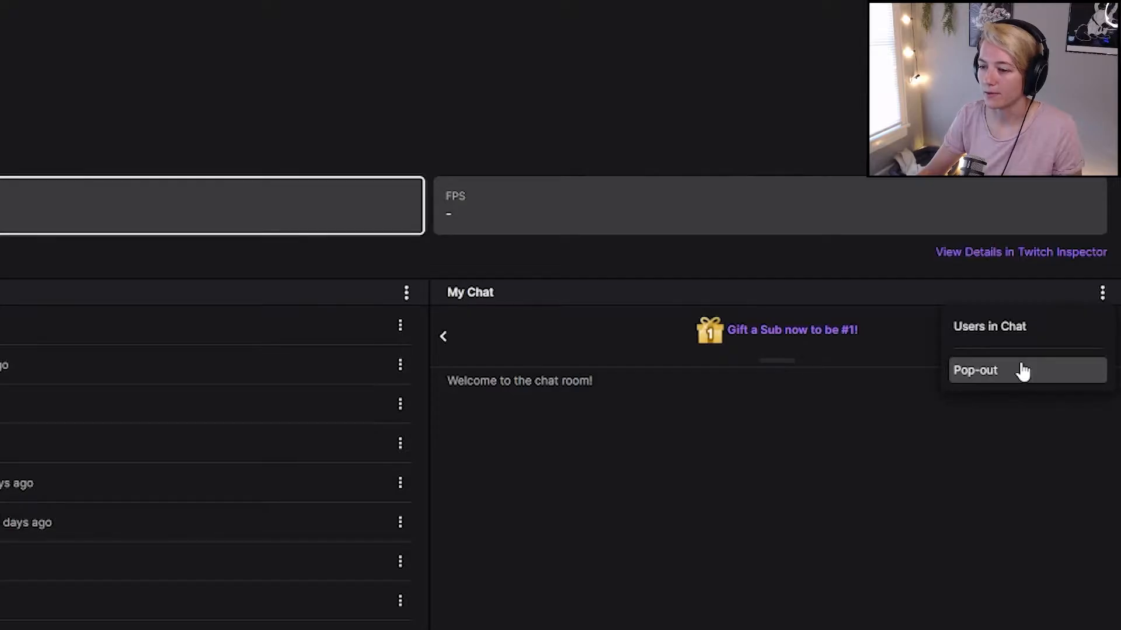
left_click(1023, 371)
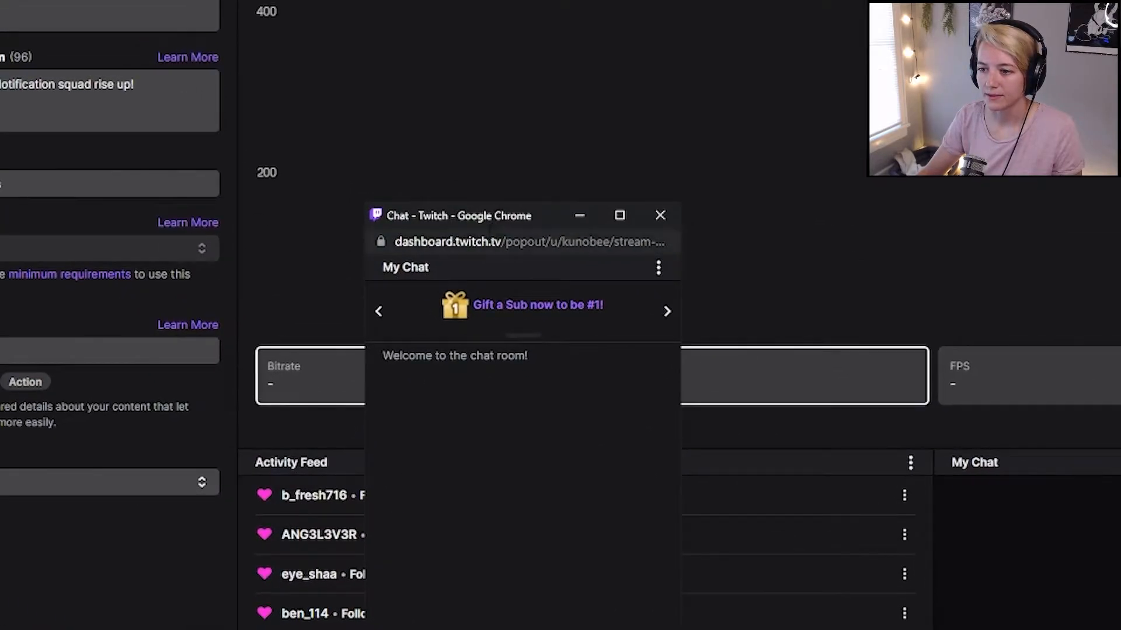
left_click(490, 241)
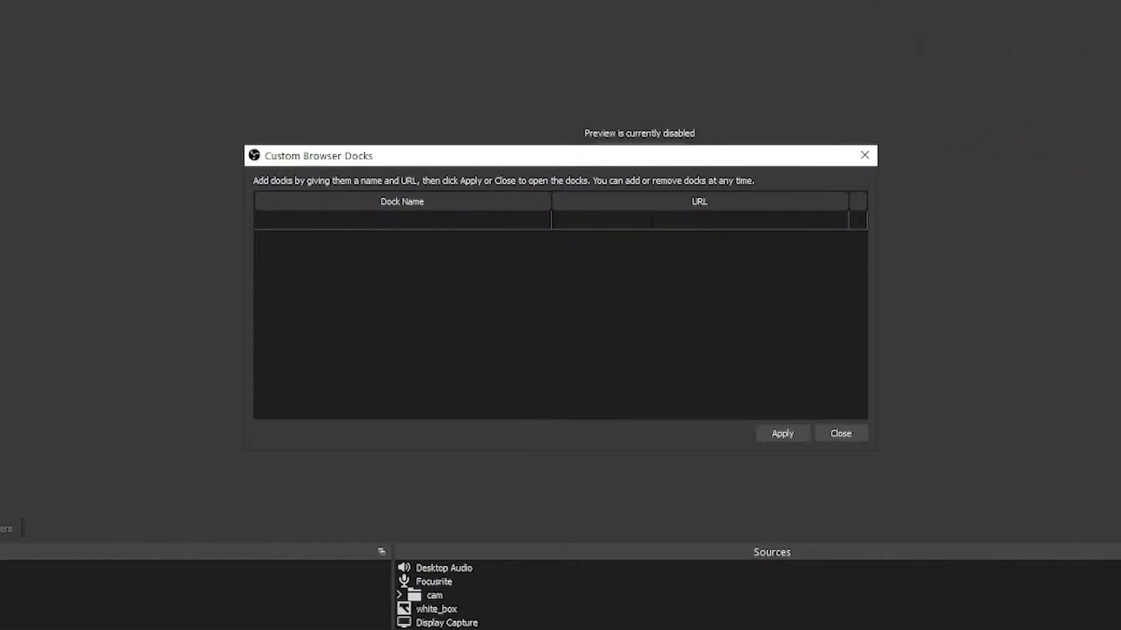
In OBS, add a custom dock named Twitch Chat with the channel's stream-manager/chat pop-out URL and apply it
type("https://dashboard.twitch.tv/popout/u/kunobee/stream-manager/chat")
double_click(480, 221)
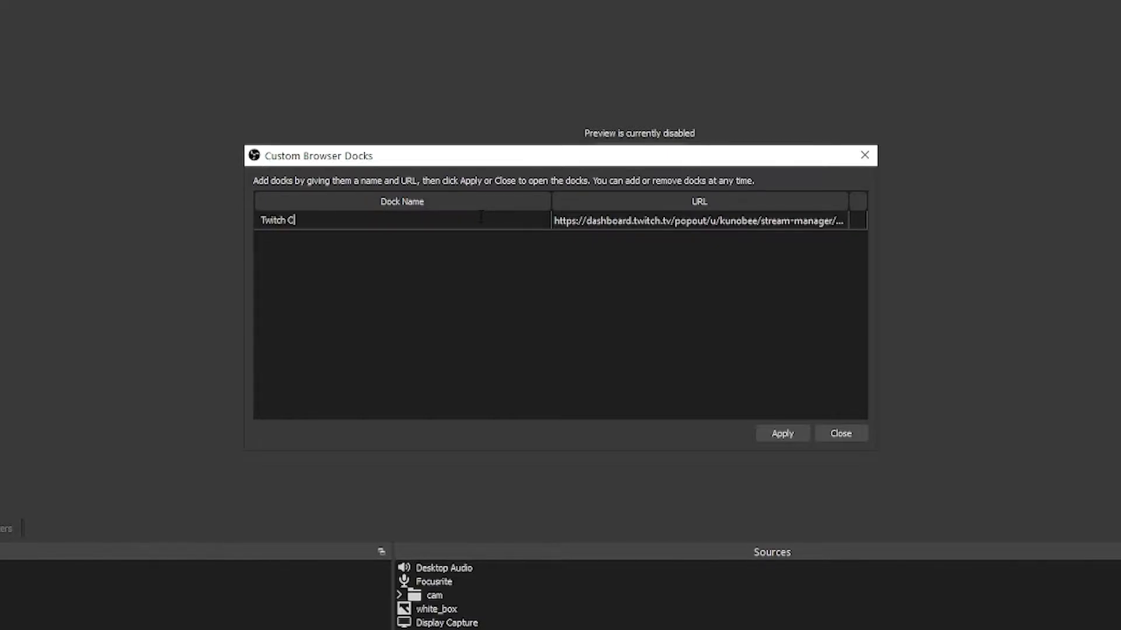
double_click(524, 240)
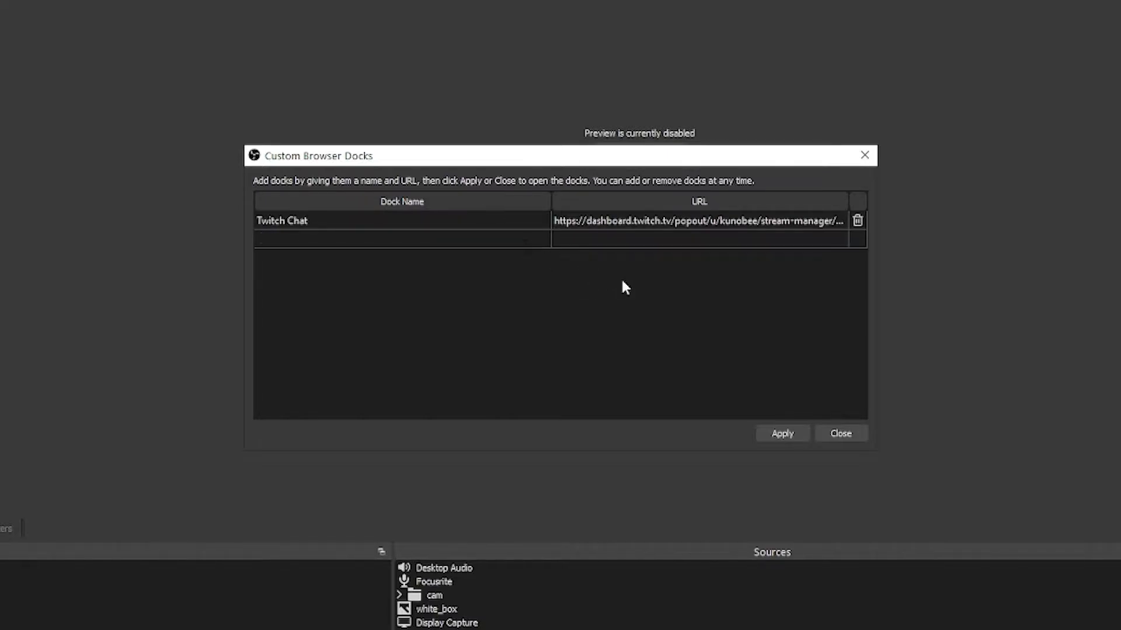
left_click(781, 434)
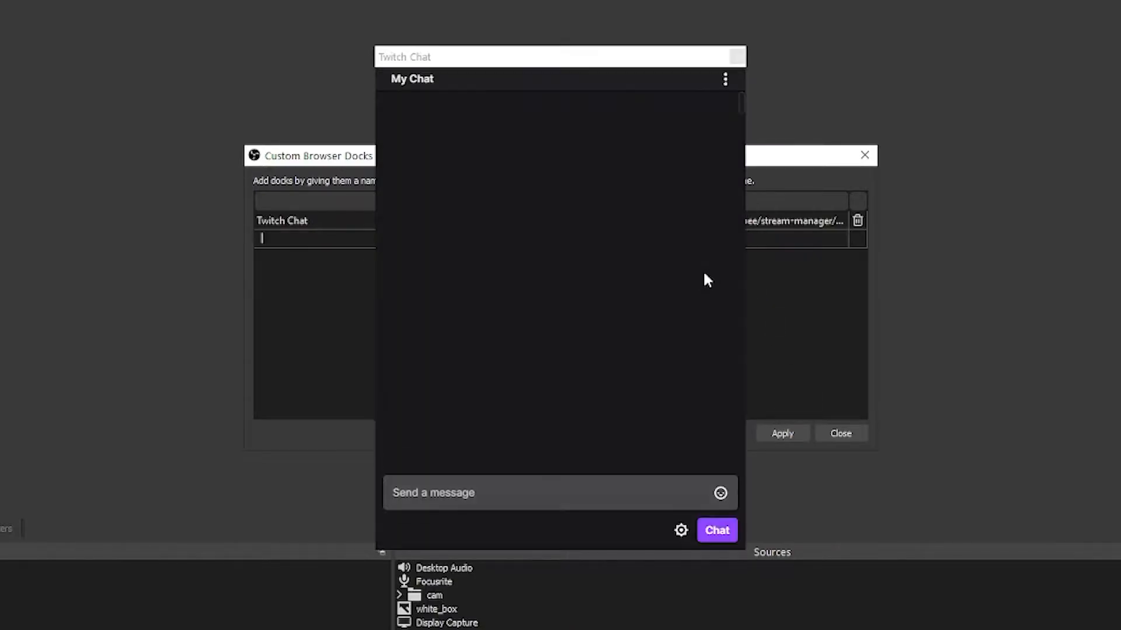
Dock the floating Twitch Chat window between Sources and Controls
left_click_drag(525, 58, 0, 325)
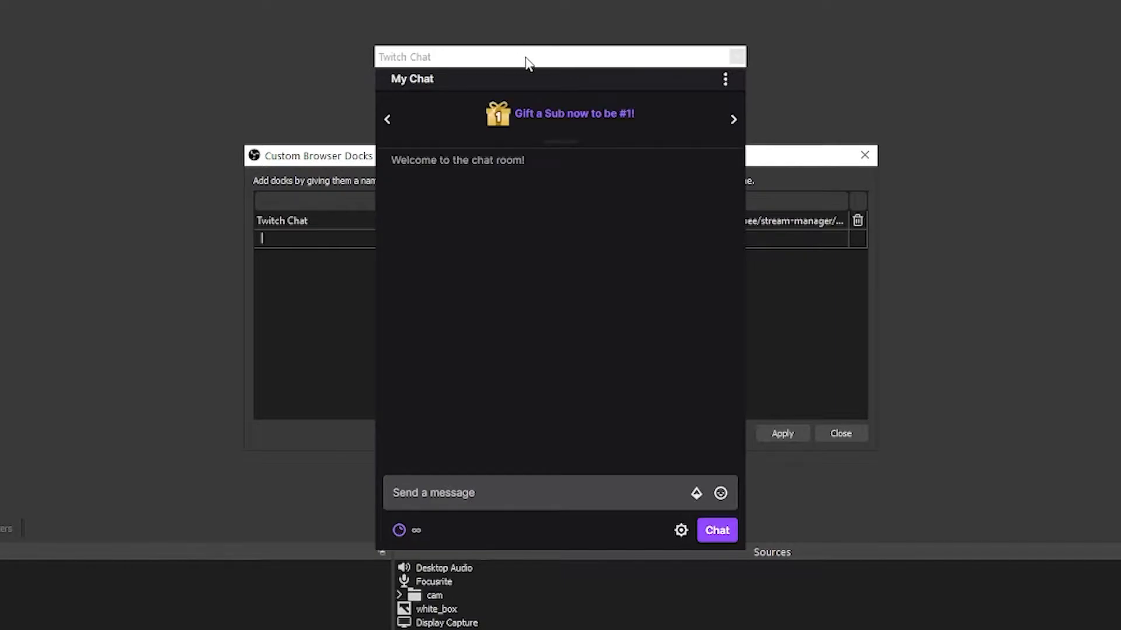
left_click_drag(254, 320, 1009, 326)
left_click_drag(989, 161, 775, 447)
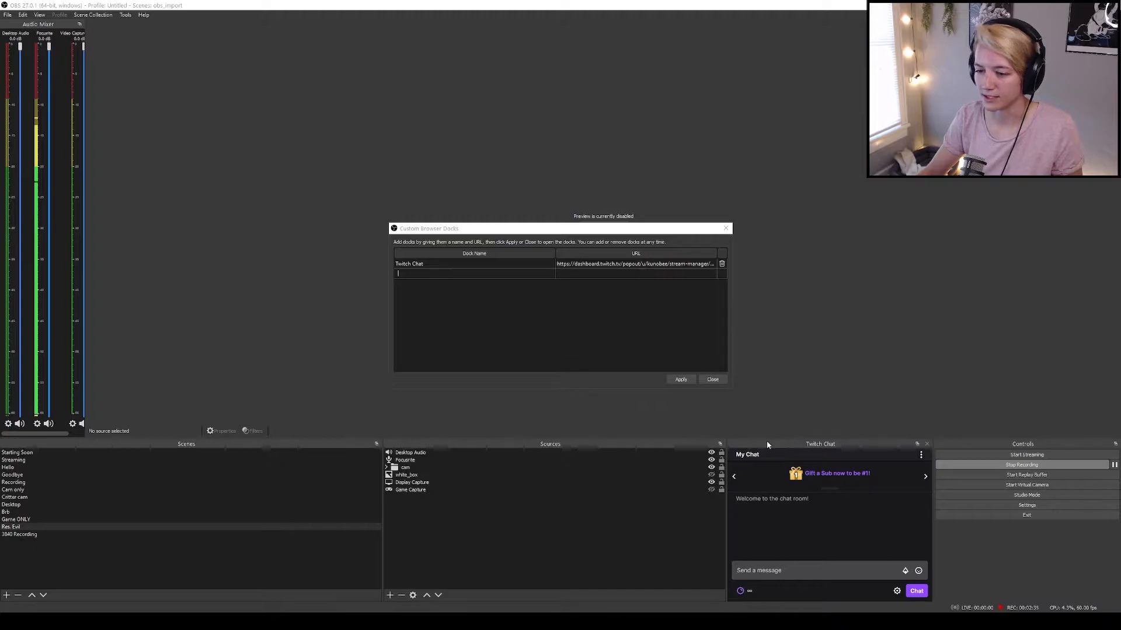
Switch to Twitch in Chrome, pop out Edit Stream Info to copy its URL, and return to OBS
mouse_move(438, 622)
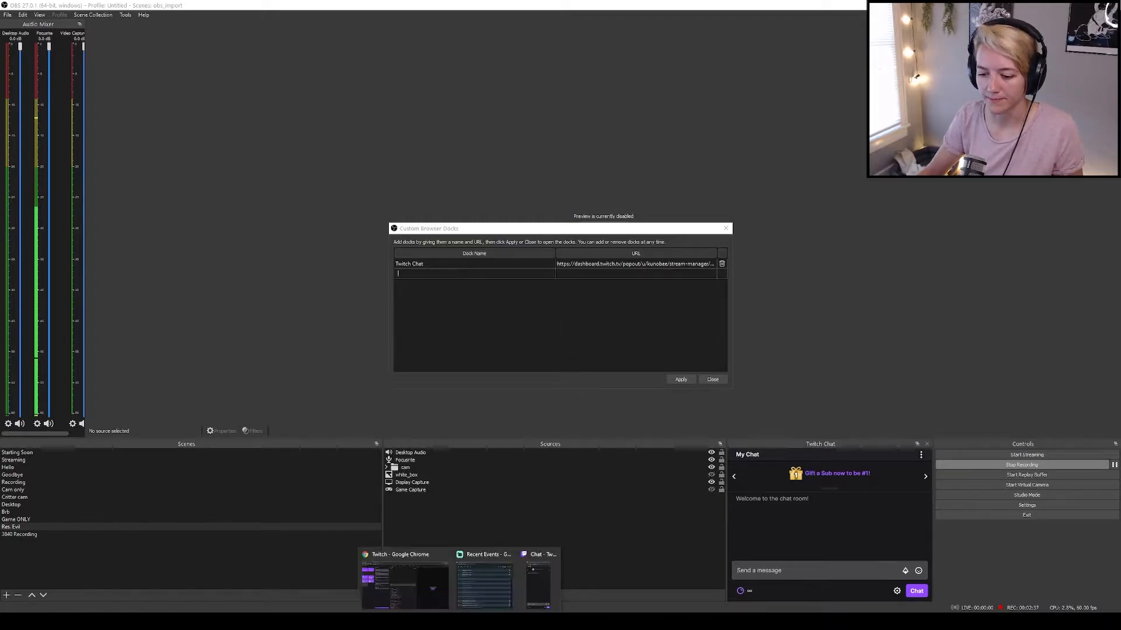
left_click(408, 581)
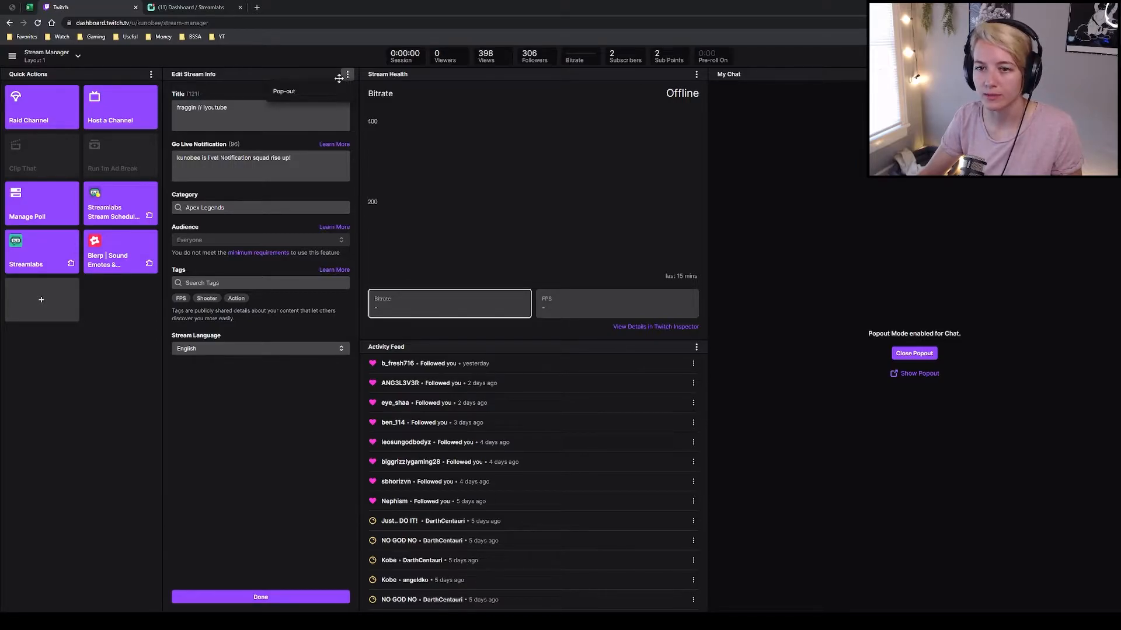
left_click(292, 91)
left_click(632, 333)
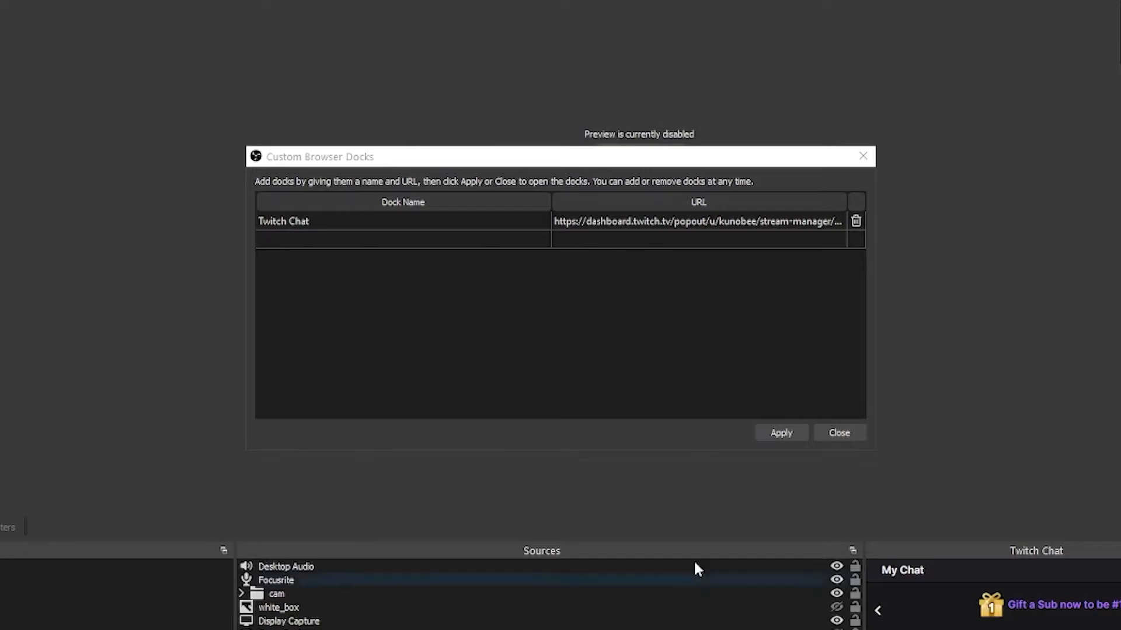
Add a custom dock named Stream Info with the channel's stream-manager/edit-stream-info pop-out URL
left_click(619, 237)
type("https://dashboard.twitch.tv/popout/u/kunobee/stream-manager/edit-stream-info")
left_click(502, 239)
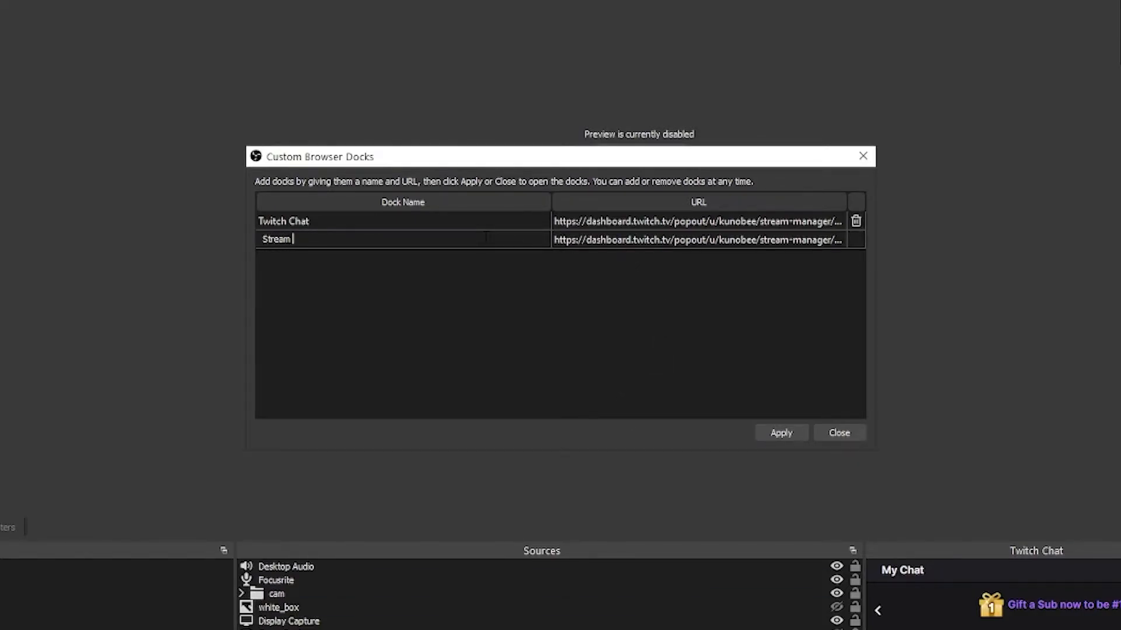
key("Return")
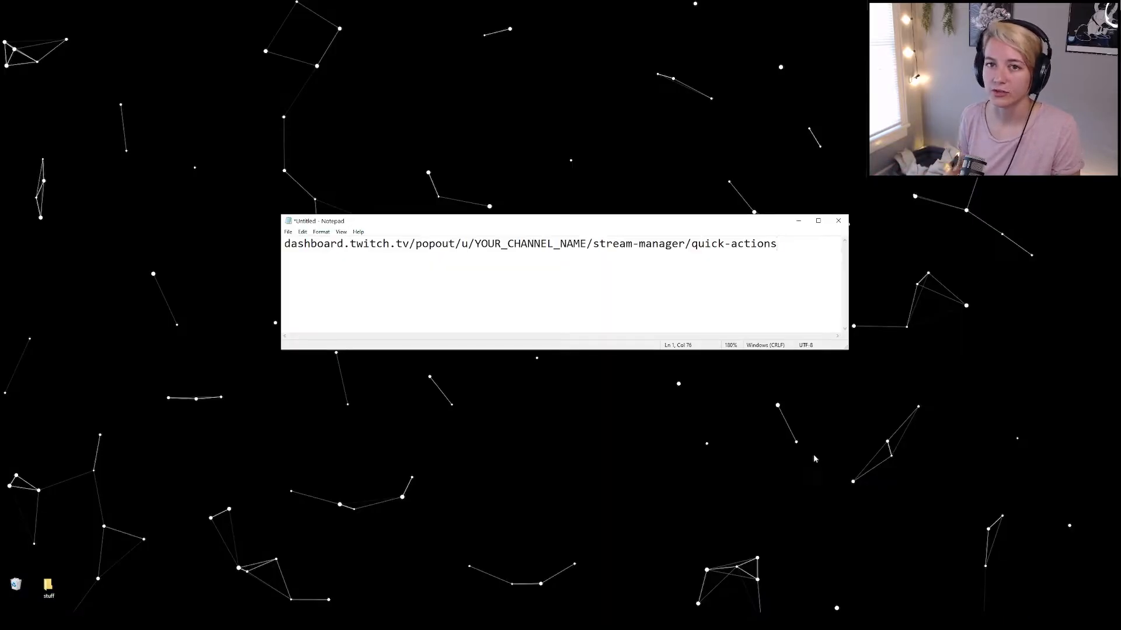
Add a custom dock named Stream Health with the channel's own stream-manager pop-out URL, apply it and close the dialog
left_click_drag(476, 244, 553, 244)
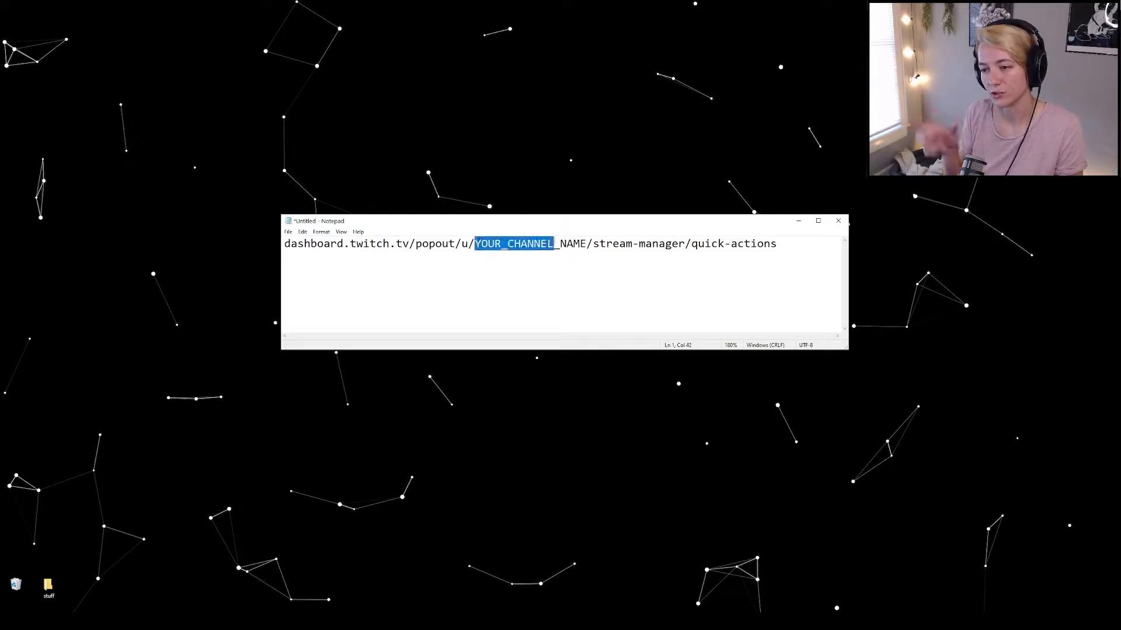
type("kunobee/stream-manager/...")
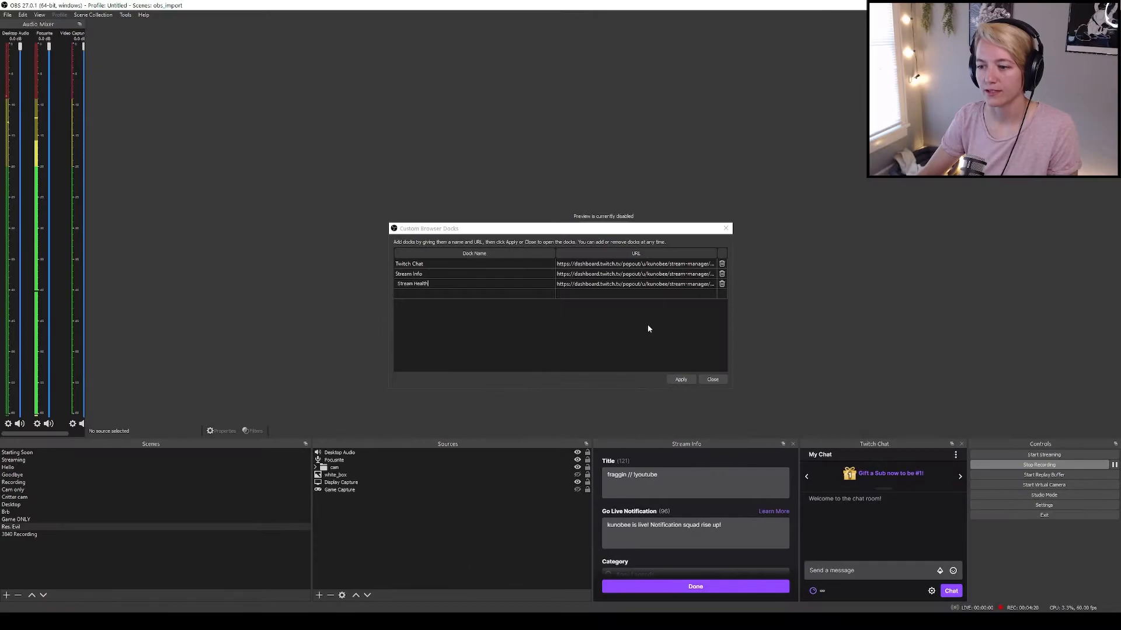
left_click(679, 380)
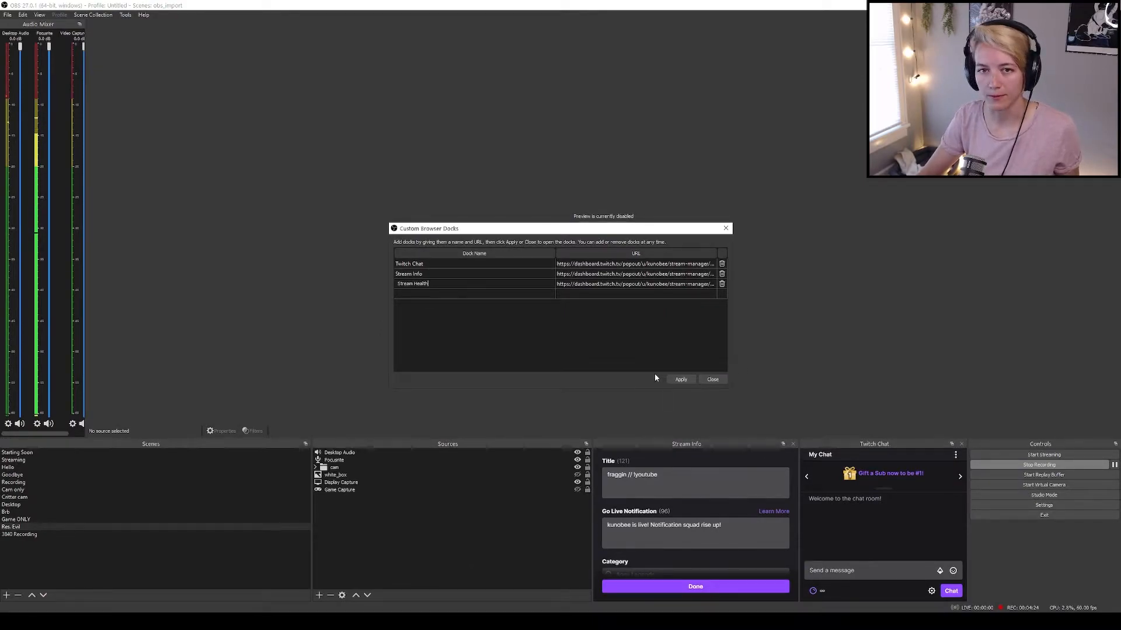
left_click(713, 380)
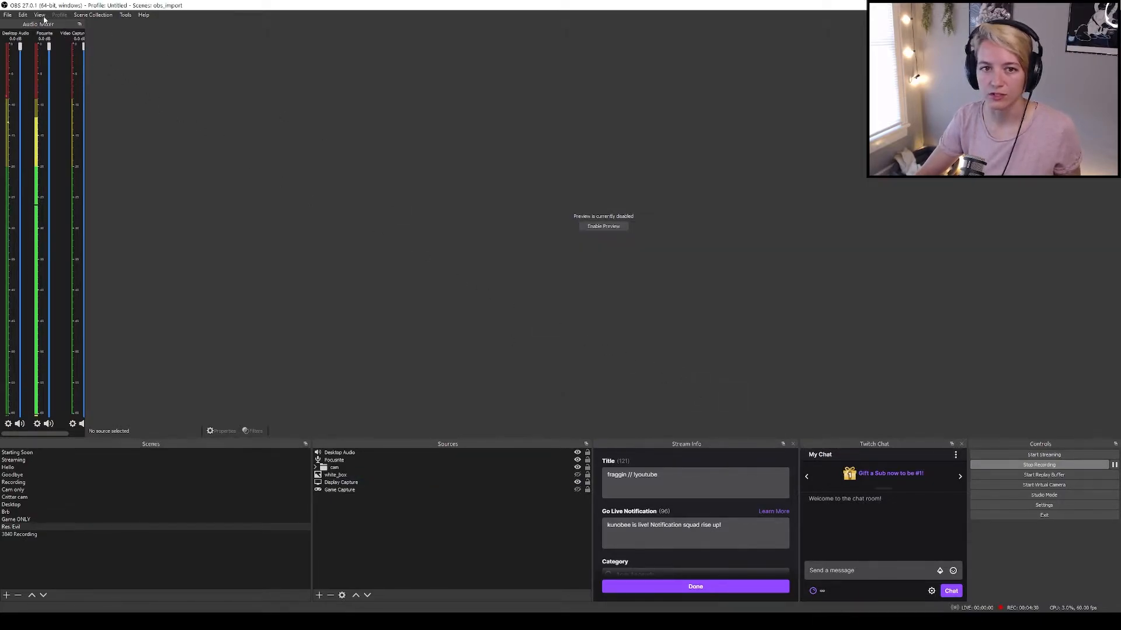
Show the Stream Health dock and place it between Sources and Stream Info
left_click(39, 14)
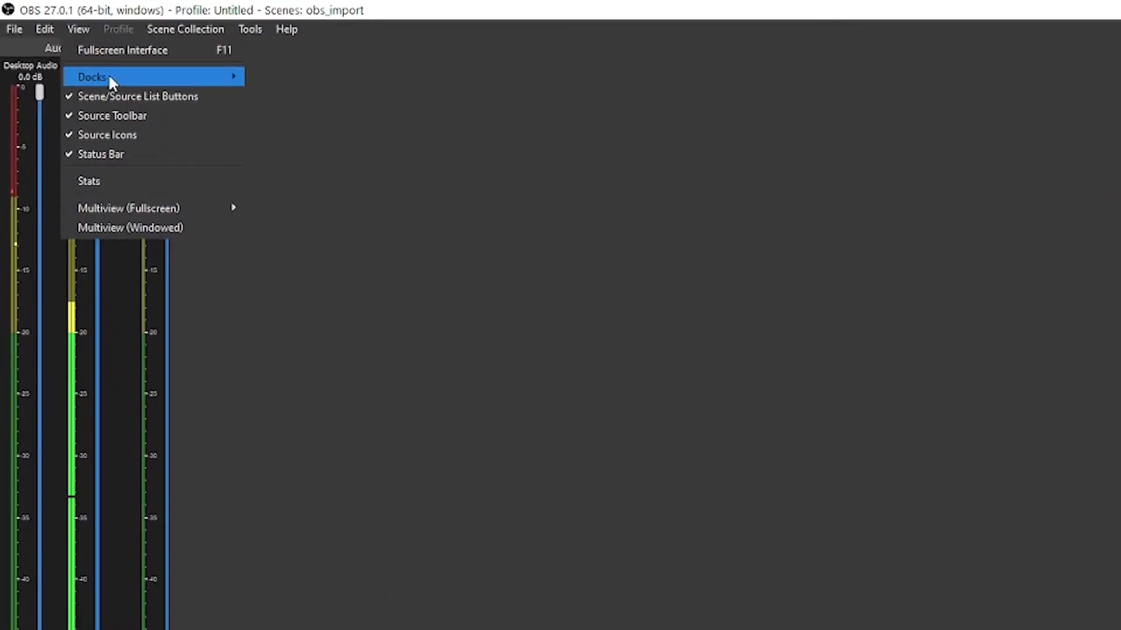
mouse_move(109, 76)
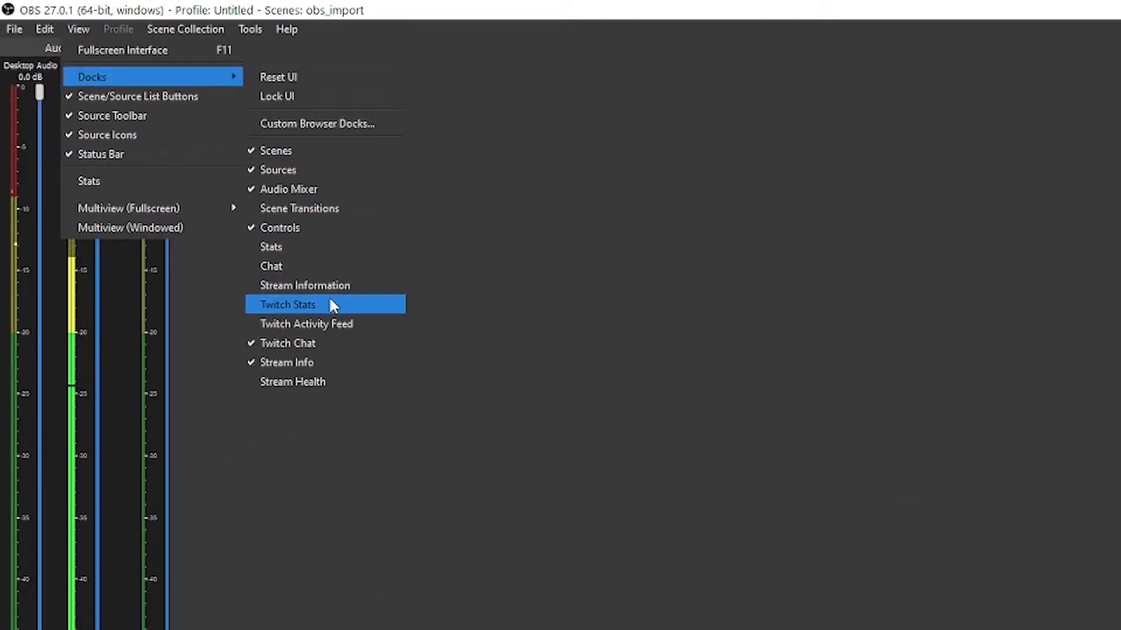
left_click(325, 383)
mouse_move(524, 176)
left_mouse_down()
mouse_move(533, 175)
mouse_move(548, 443)
left_mouse_up()
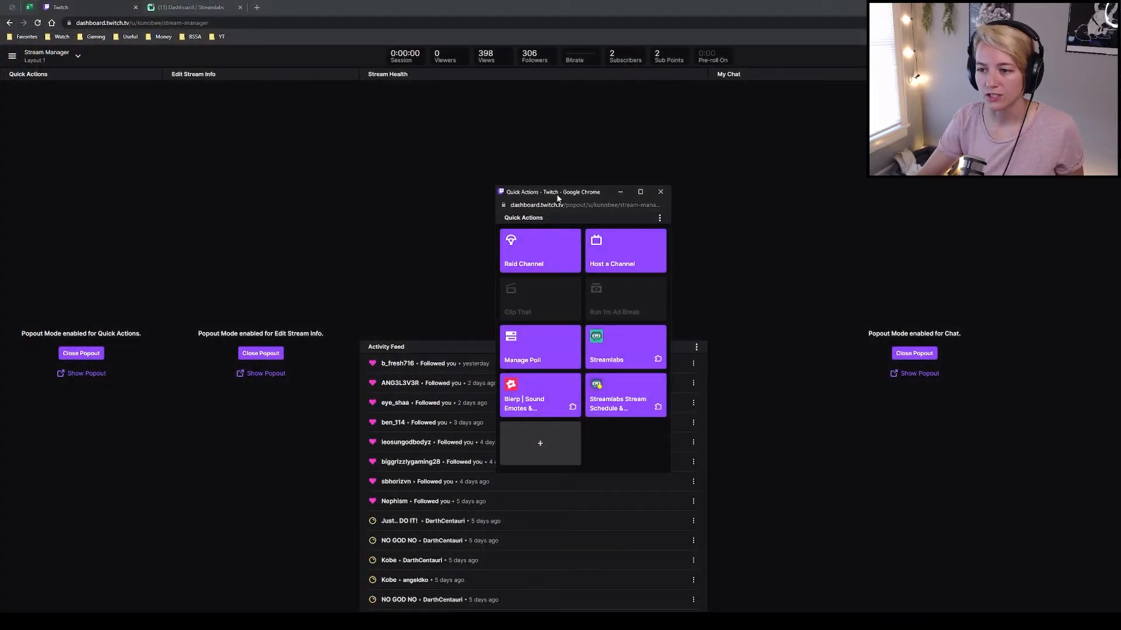
Copy the URL of Twitch's Quick Actions pop-out in Chrome and reopen Custom Browser Docks in OBS
left_click(571, 207)
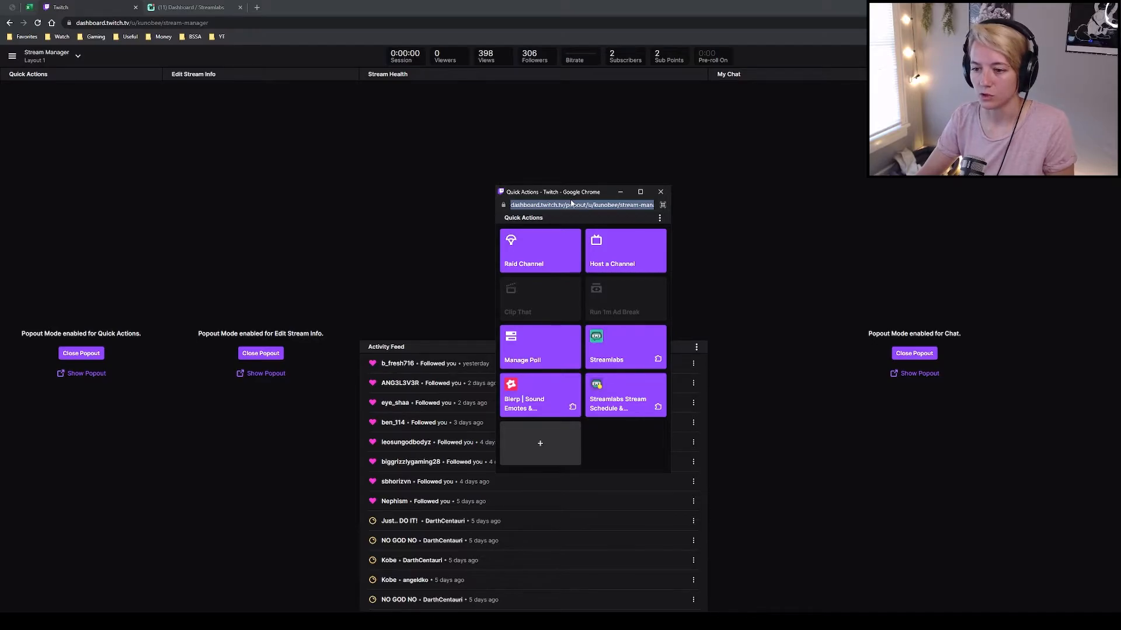
left_click(672, 621)
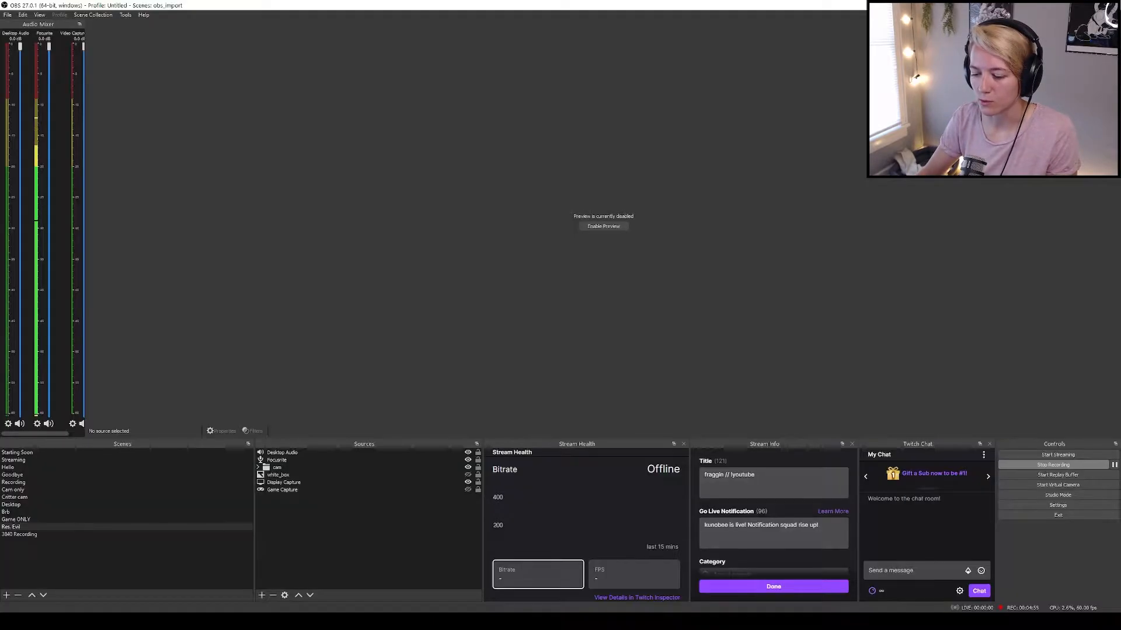
left_click(39, 15)
mouse_move(97, 38)
left_click(163, 58)
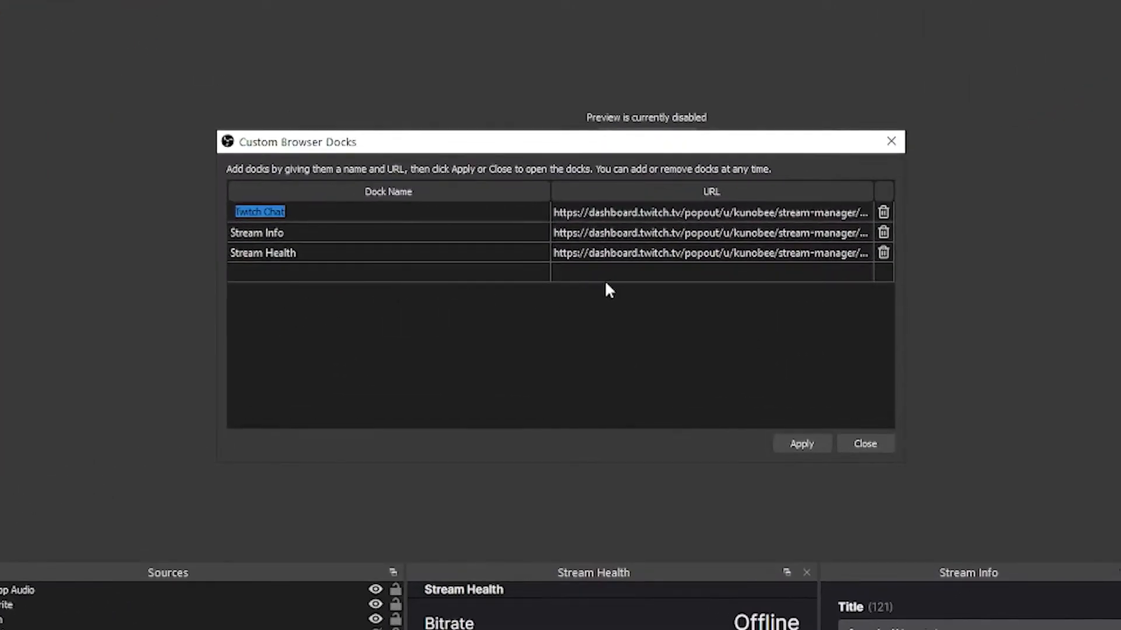
Add a custom dock named Quick Actions with the channel's stream-manager/quick-actions pop-out URL and apply it
type("https://dashboard.twitch.tv/popout/u/kunobee/stream-manager/quick-actions")
left_click(495, 275)
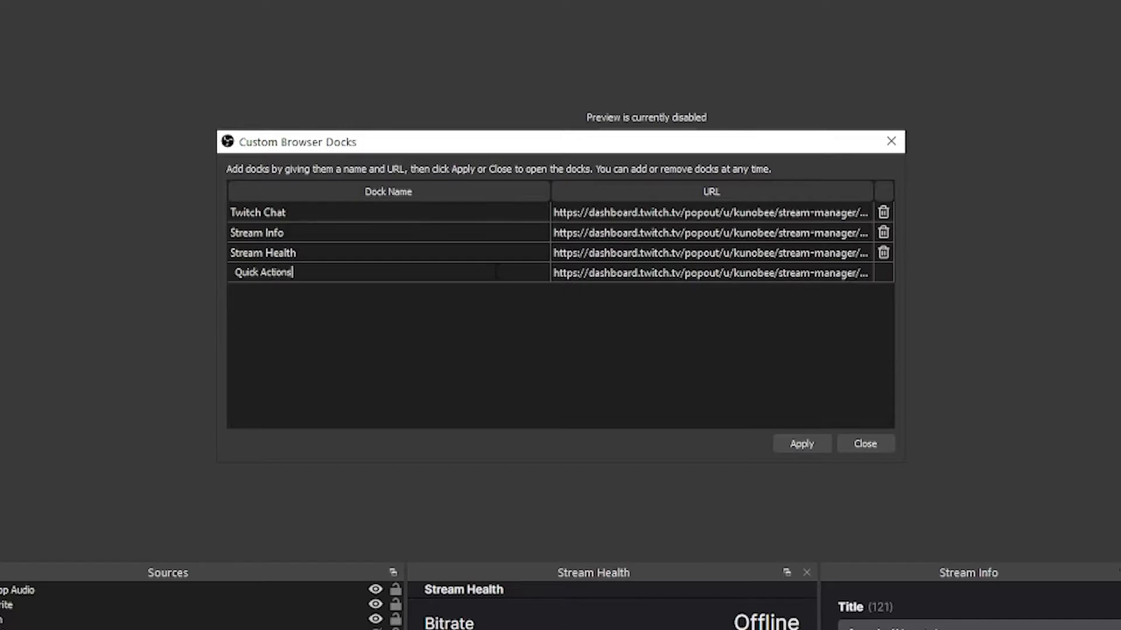
left_click(822, 442)
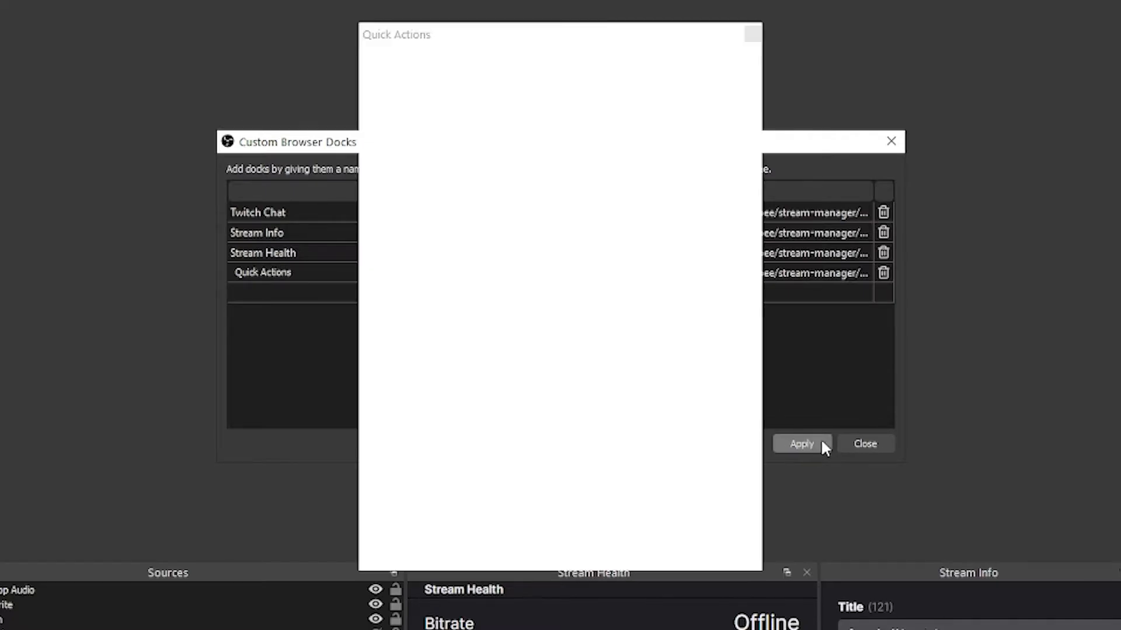
Dock the Quick Actions window between Sources and Stream Health and make the dock row taller
left_click_drag(588, 35, 369, 575)
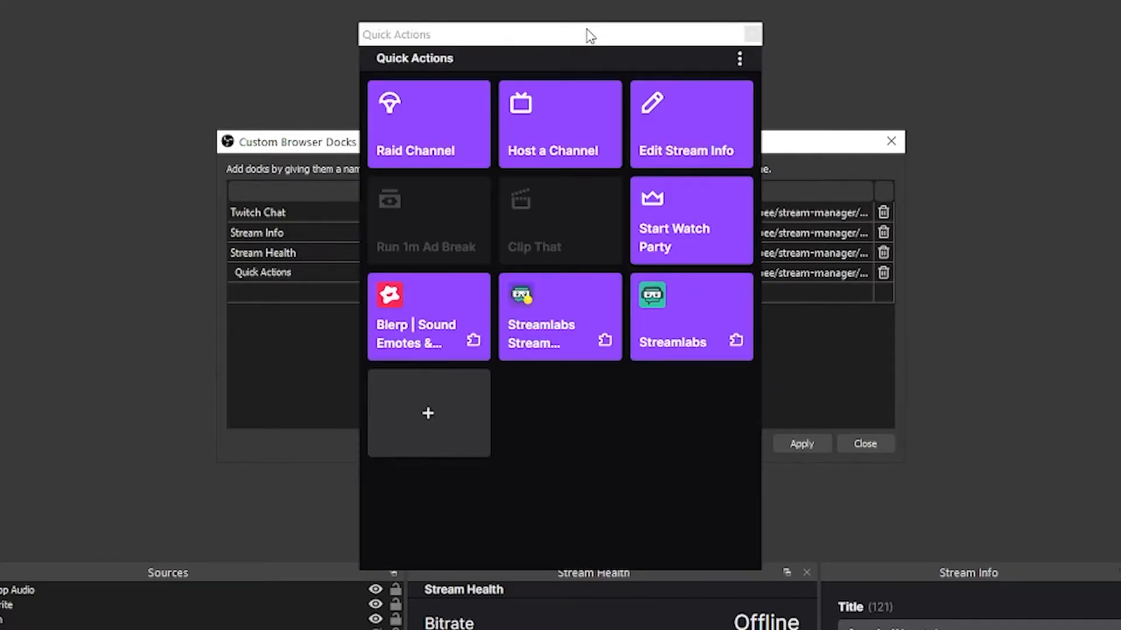
left_click_drag(465, 441, 469, 442)
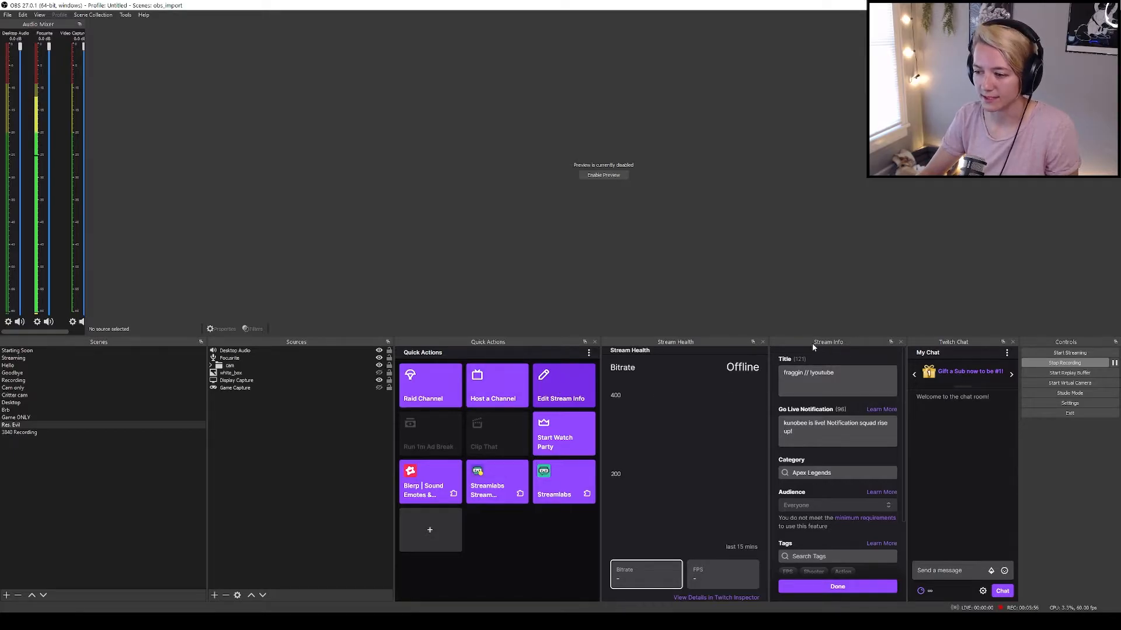
Open the Edit Stream Info form from within the Quick Actions dock
left_click(565, 382)
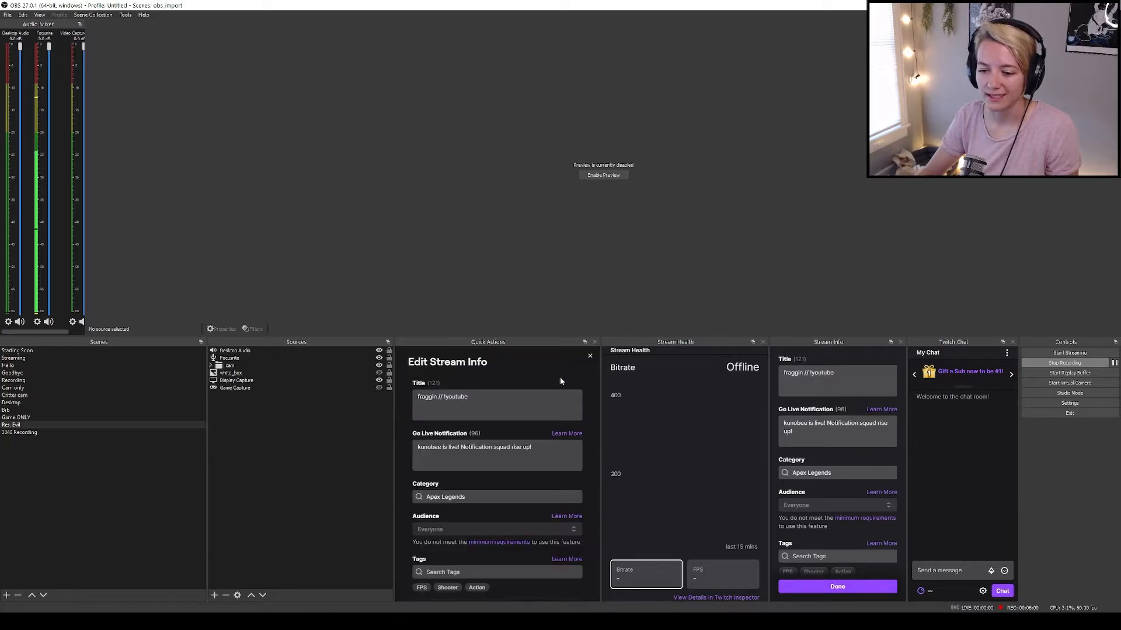
Close the Edit Stream Info form inside the Quick Actions dock and remove the redundant Stream Info dock
scroll(482, 448, "down", 2)
left_click(590, 357)
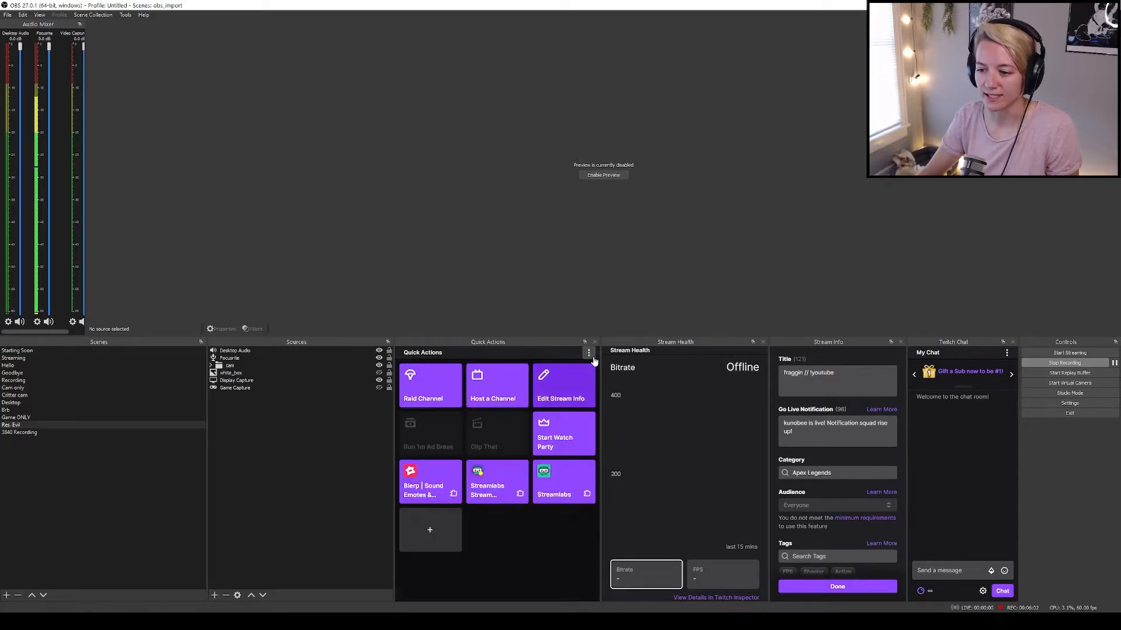
left_click(901, 343)
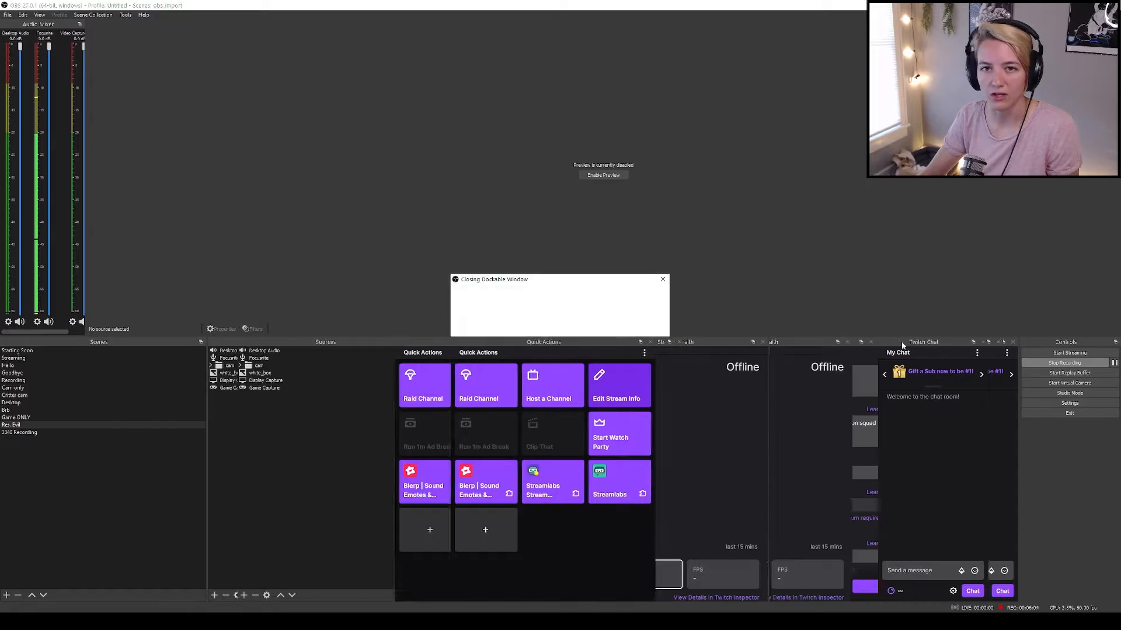
left_click(653, 329)
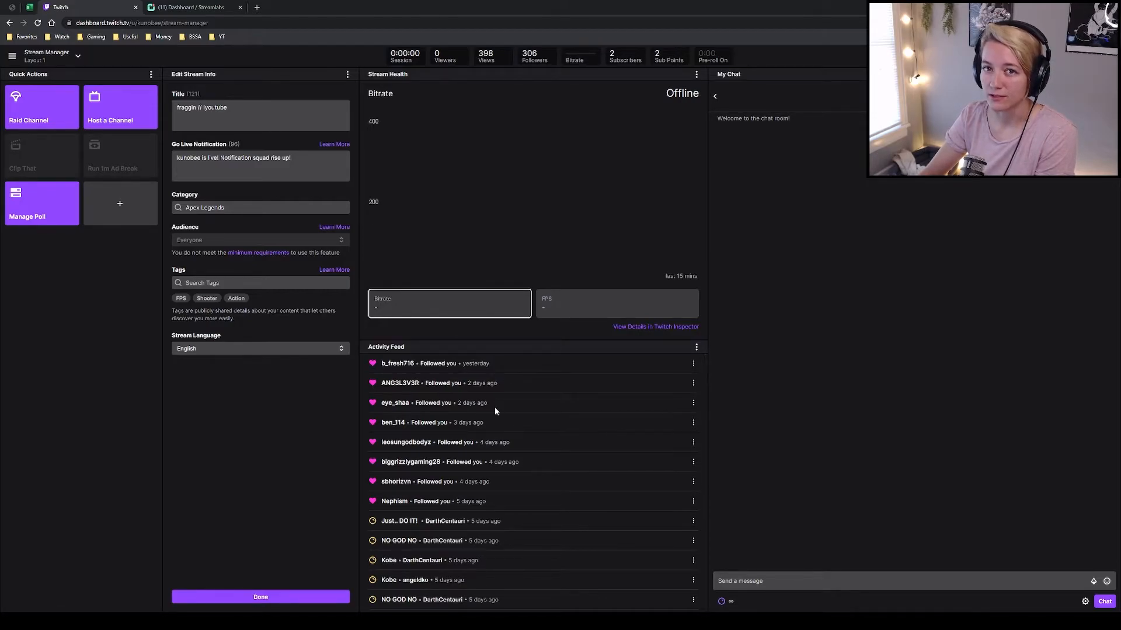
Switch to the Streamlabs dashboard in Chrome, show Recent Events and pop the event list out into its own window
left_click(197, 7)
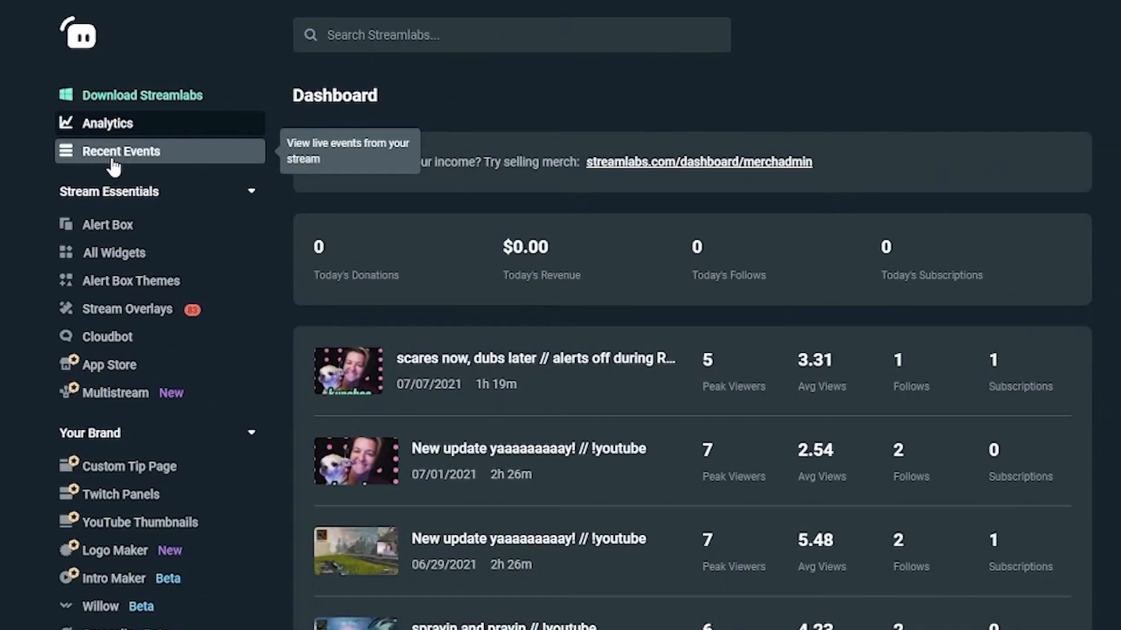
left_click(113, 153)
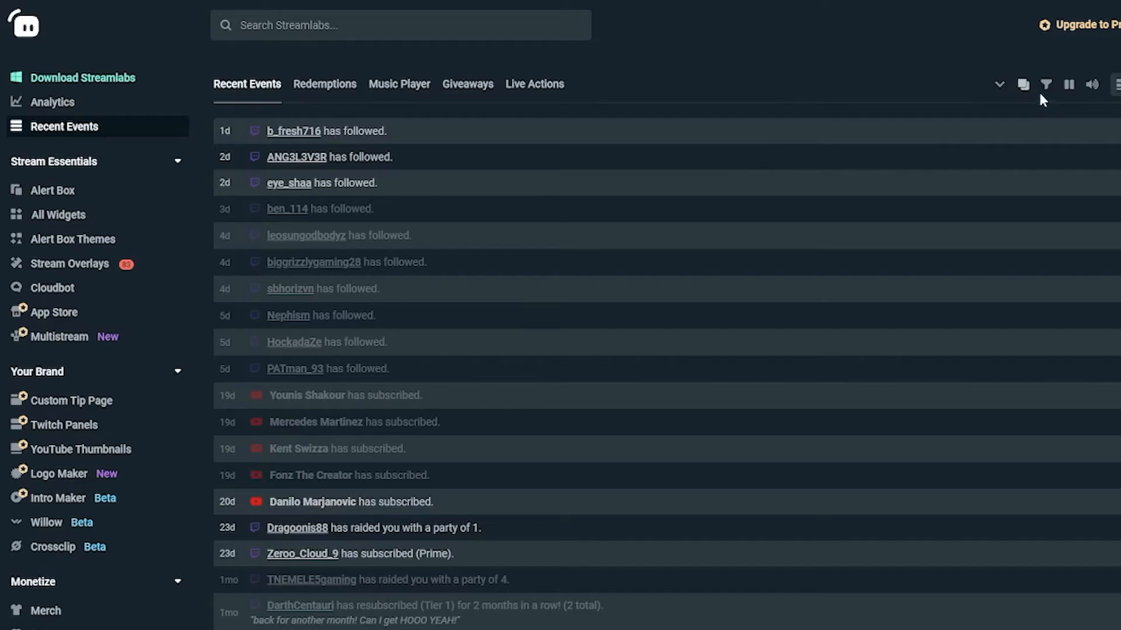
left_click(1026, 90)
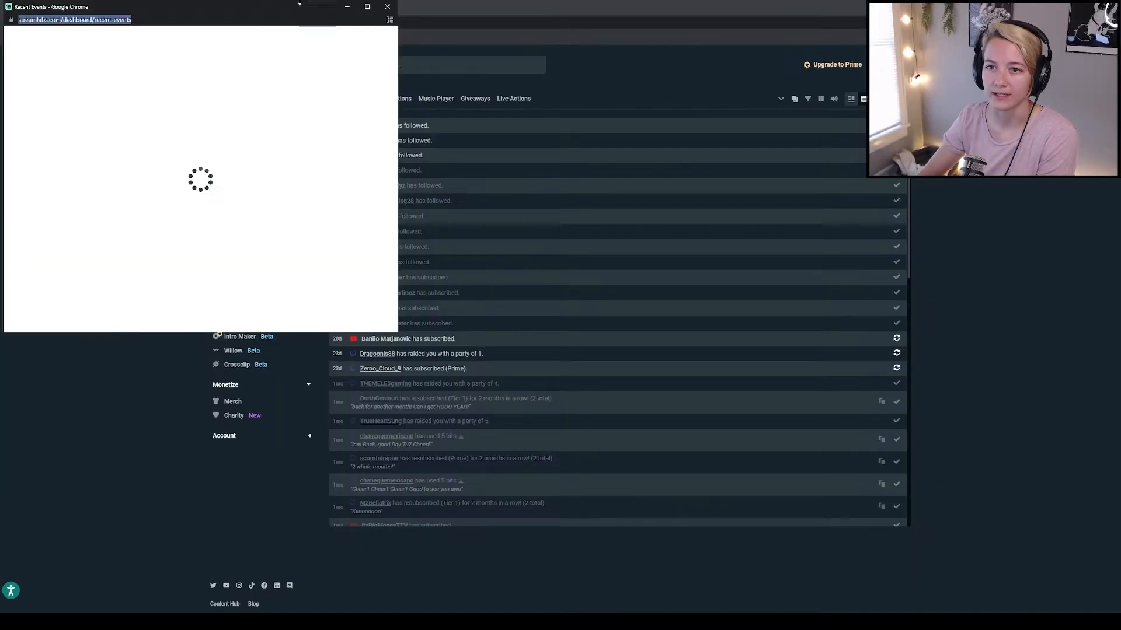
left_click_drag(282, 6, 672, 125)
Copy the full URL of the Recent Events pop-out window
left_click(560, 137)
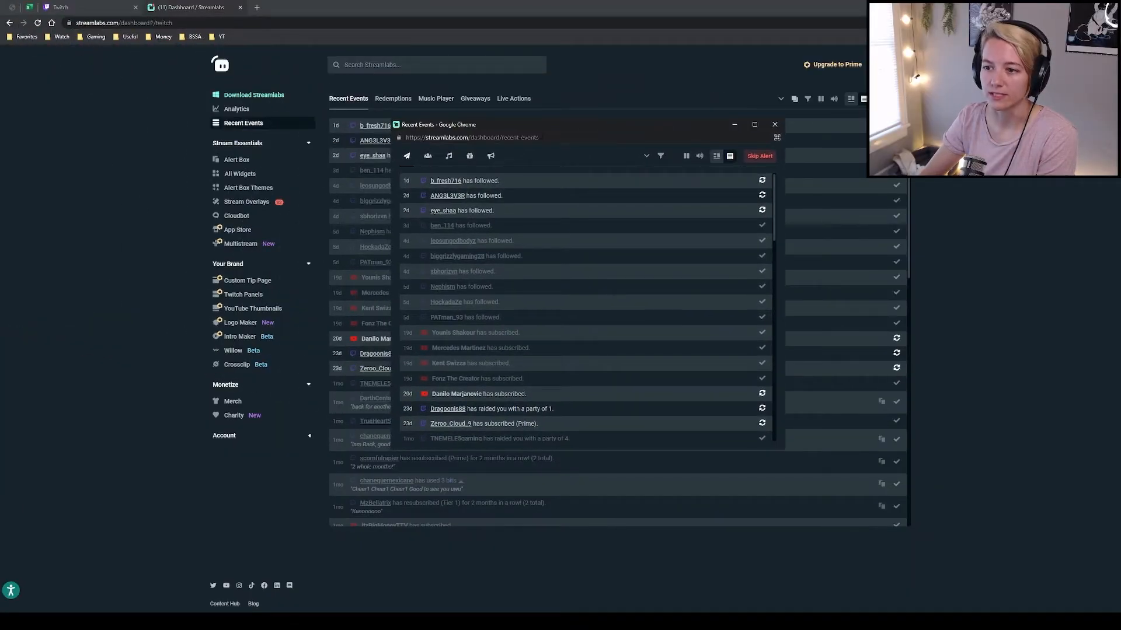
left_click_drag(557, 138, 382, 139)
key("ctrl+c")
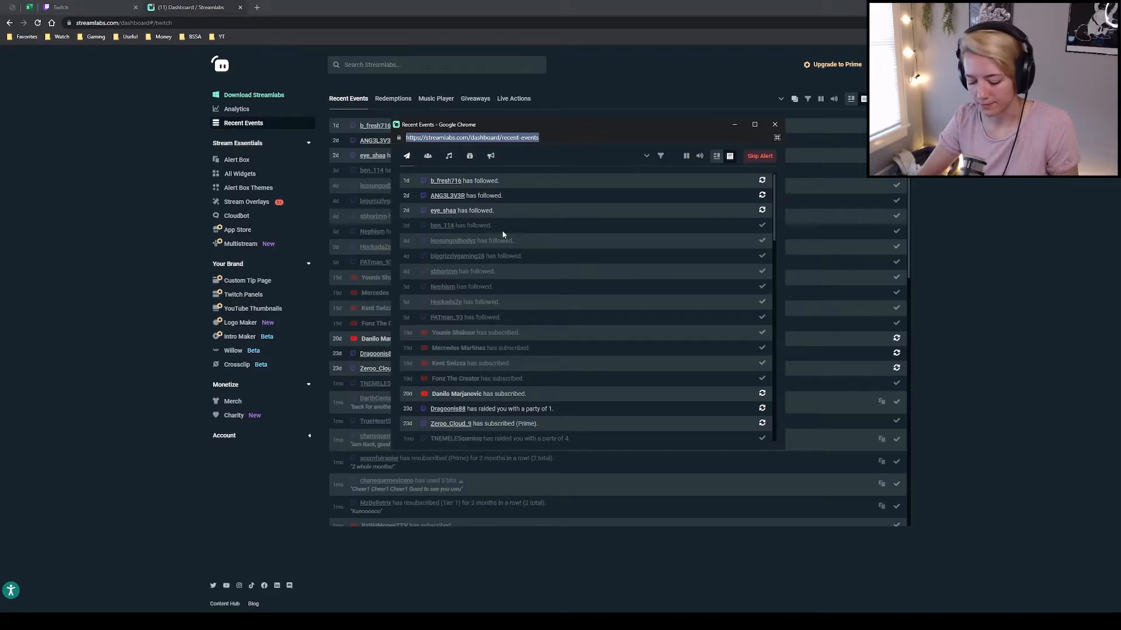
left_click(526, 622)
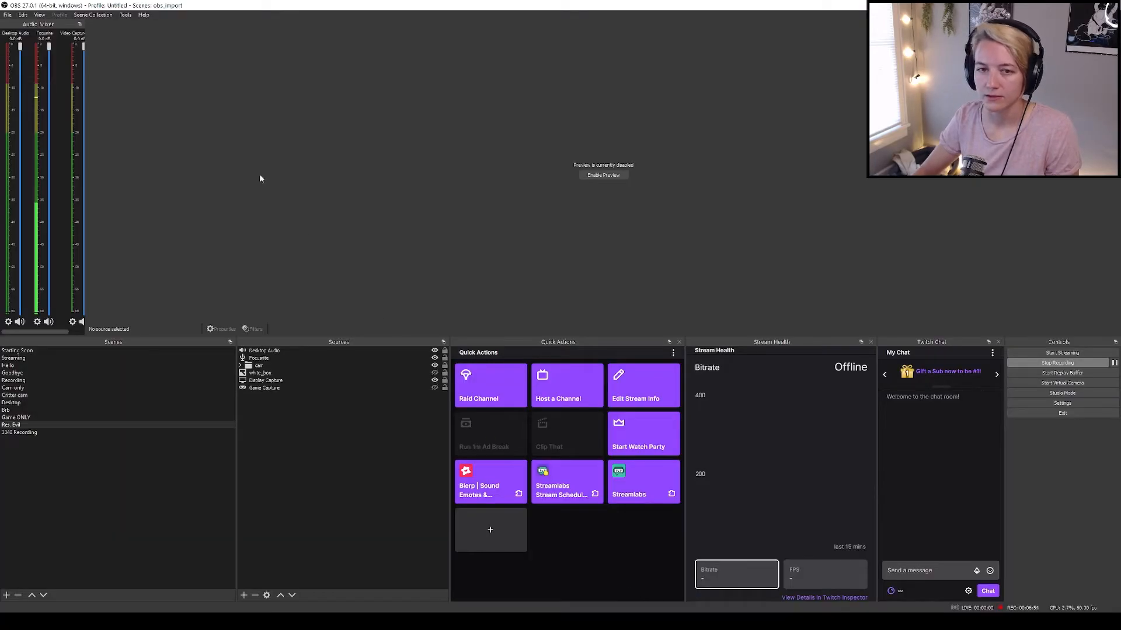
left_click(39, 15)
mouse_move(111, 39)
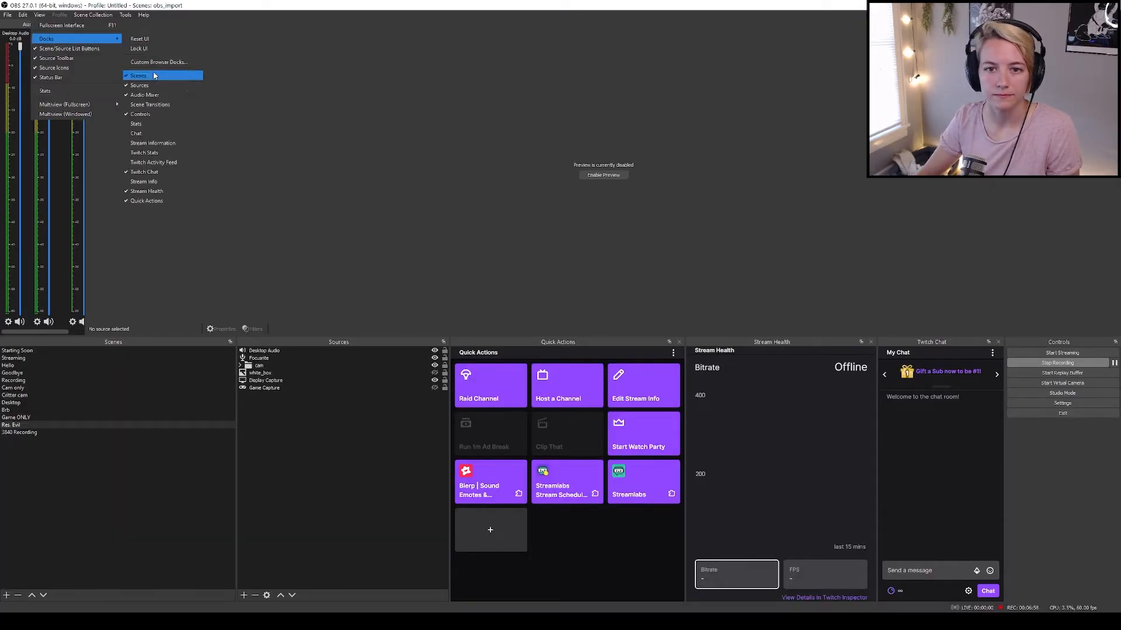
left_click(153, 61)
double_click(560, 304)
key("ctrl+v")
double_click(532, 304)
type("SL")
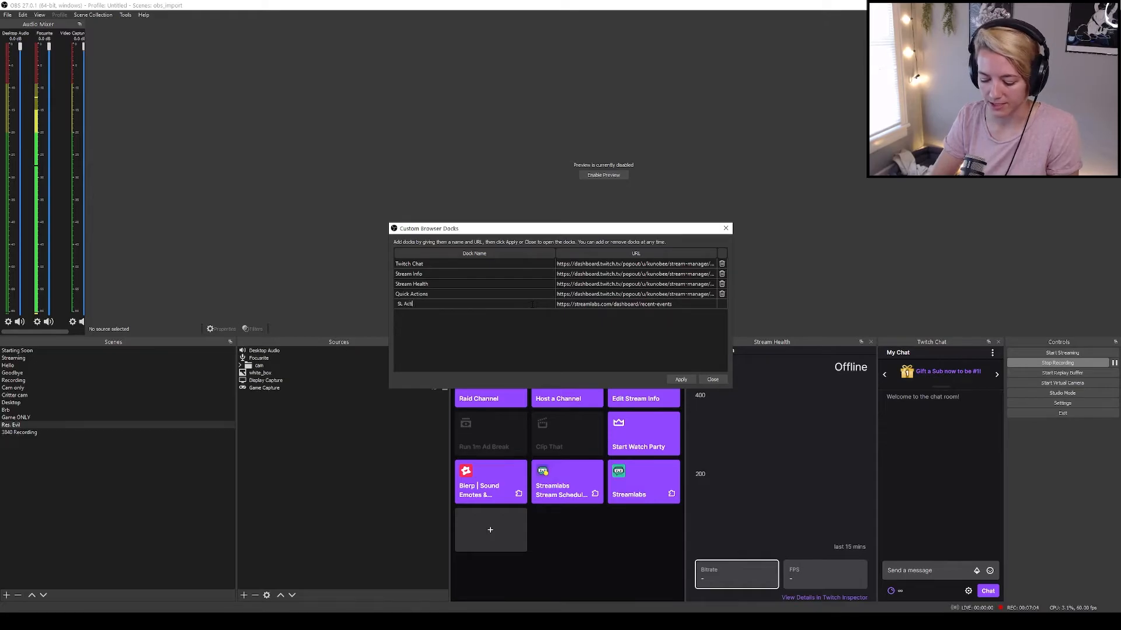
key("Return")
left_click(679, 380)
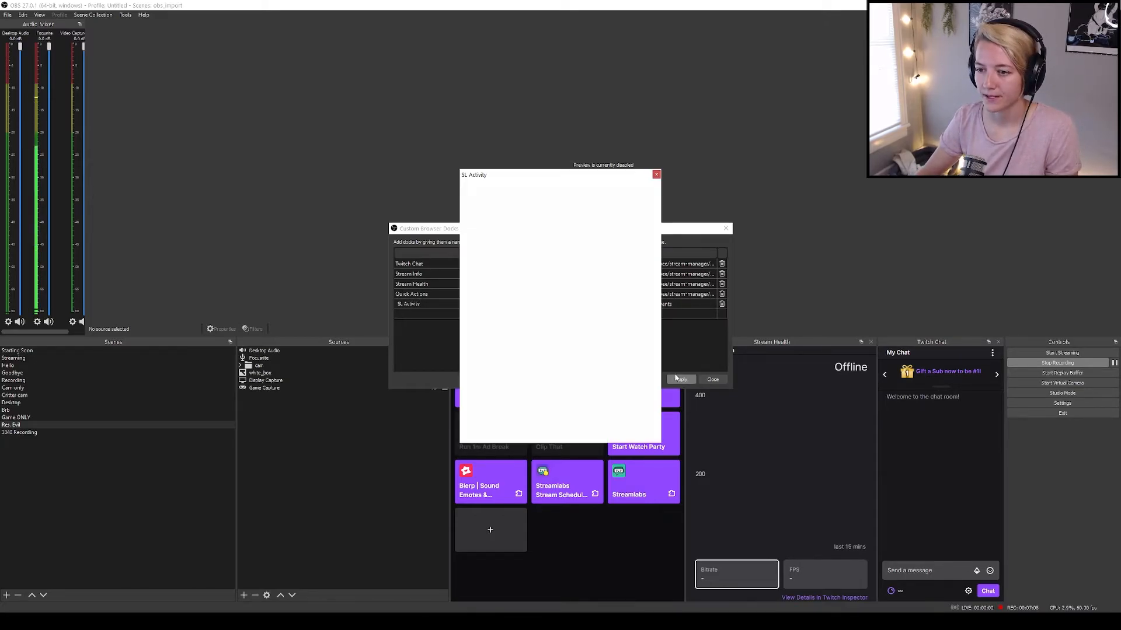
Dock the SL Activity window between Sources and Quick Actions, close Custom Browser Docks and look through the event list
left_click_drag(586, 176, 444, 373)
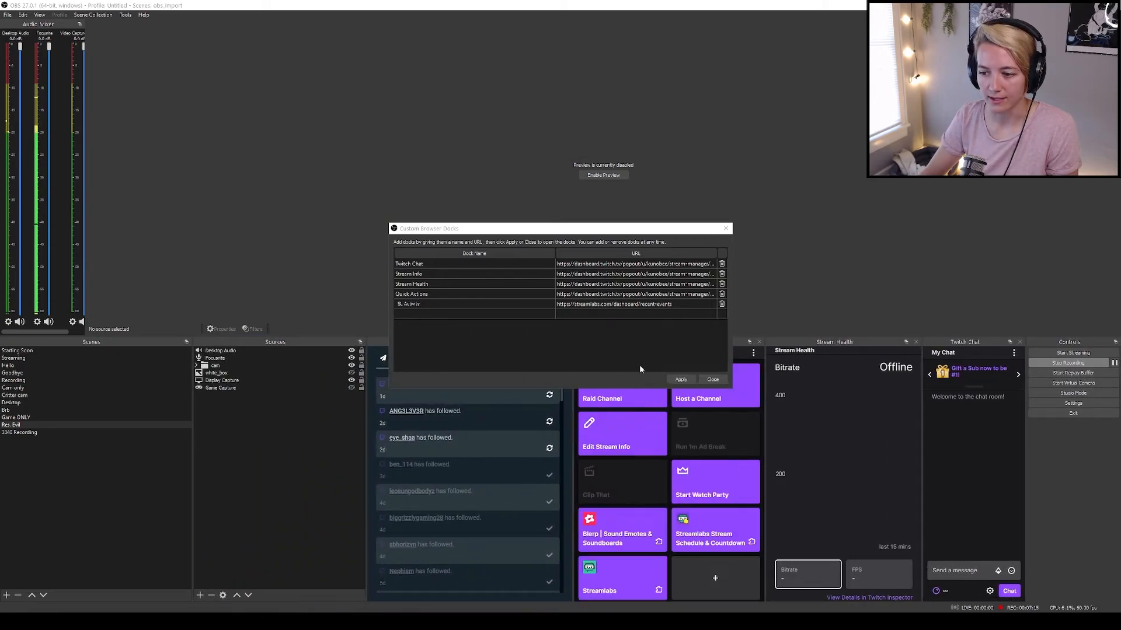
left_click(712, 380)
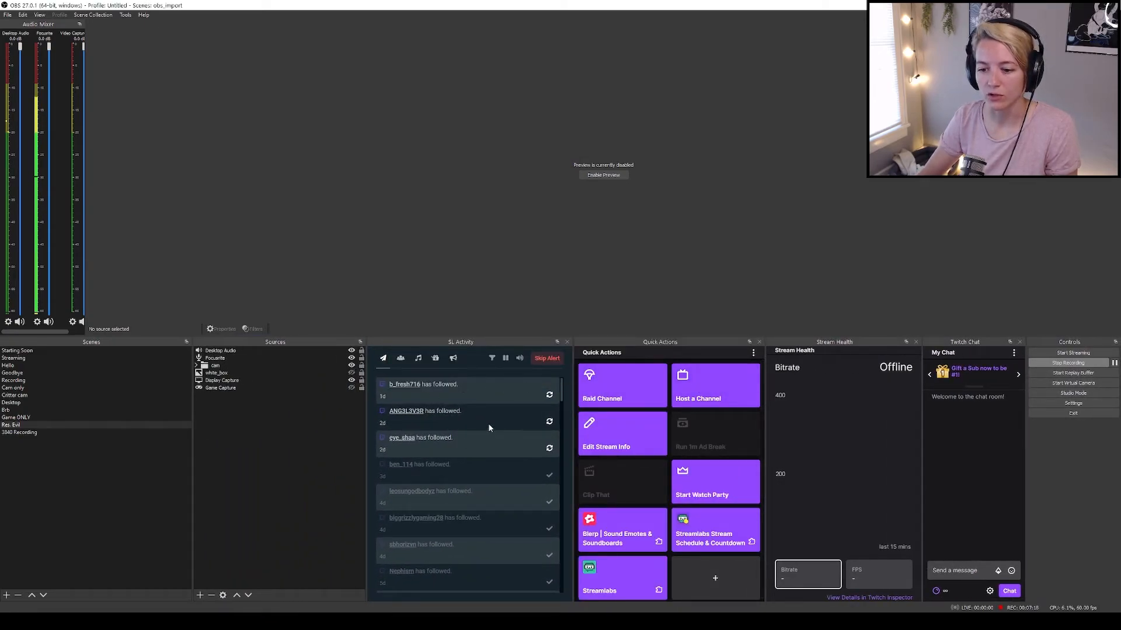
scroll(488, 426, "down", 10)
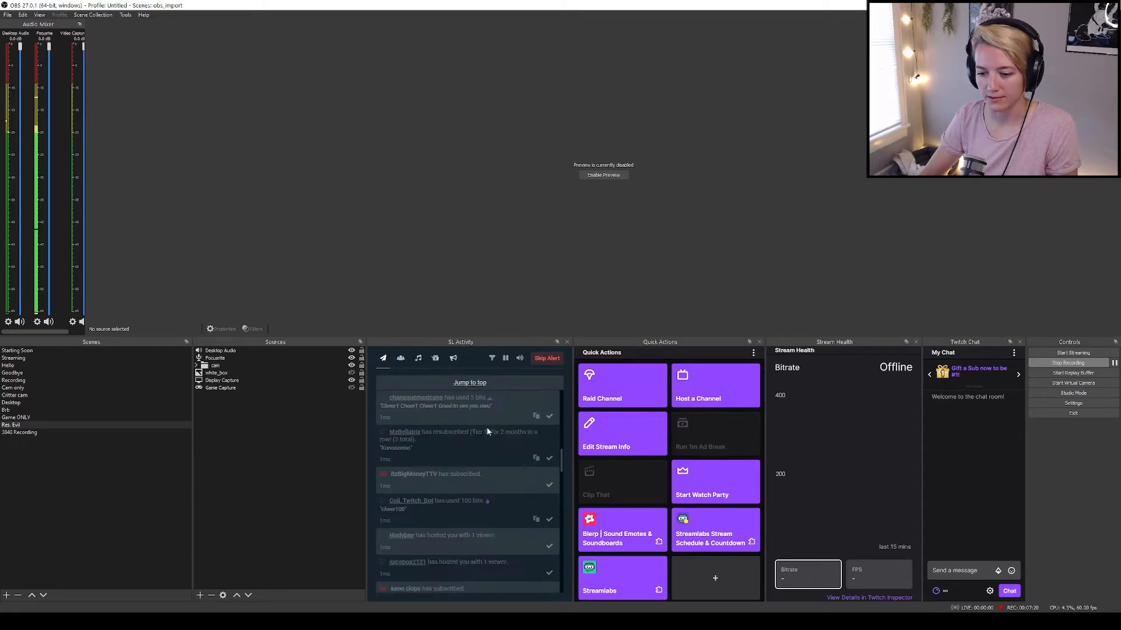
scroll(488, 431, "down", 5)
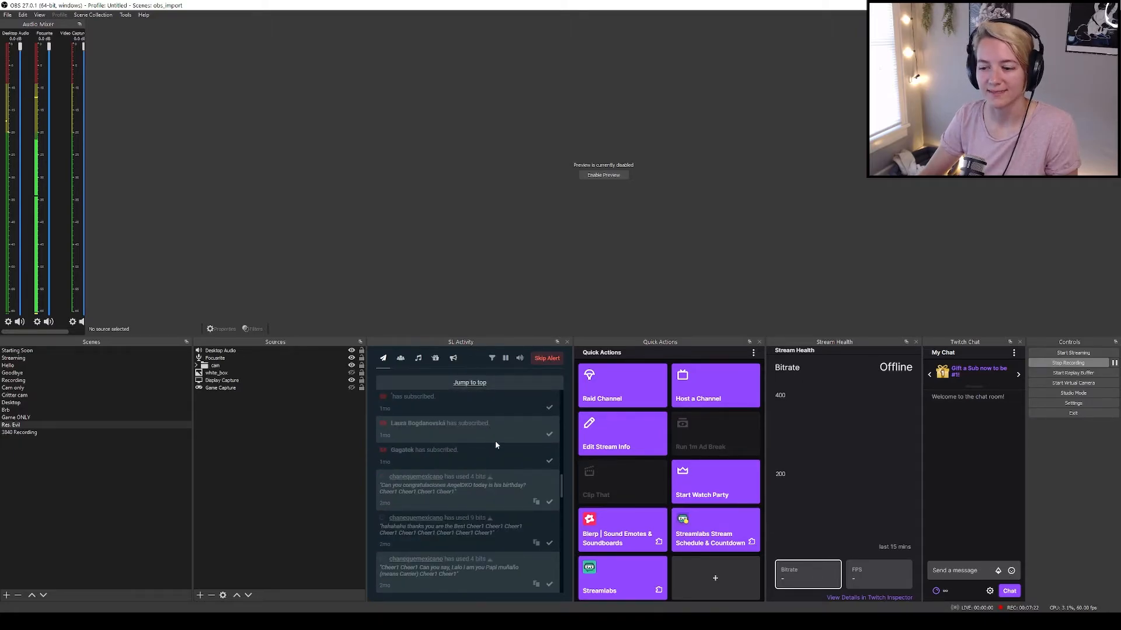
scroll(495, 440, "down", 3)
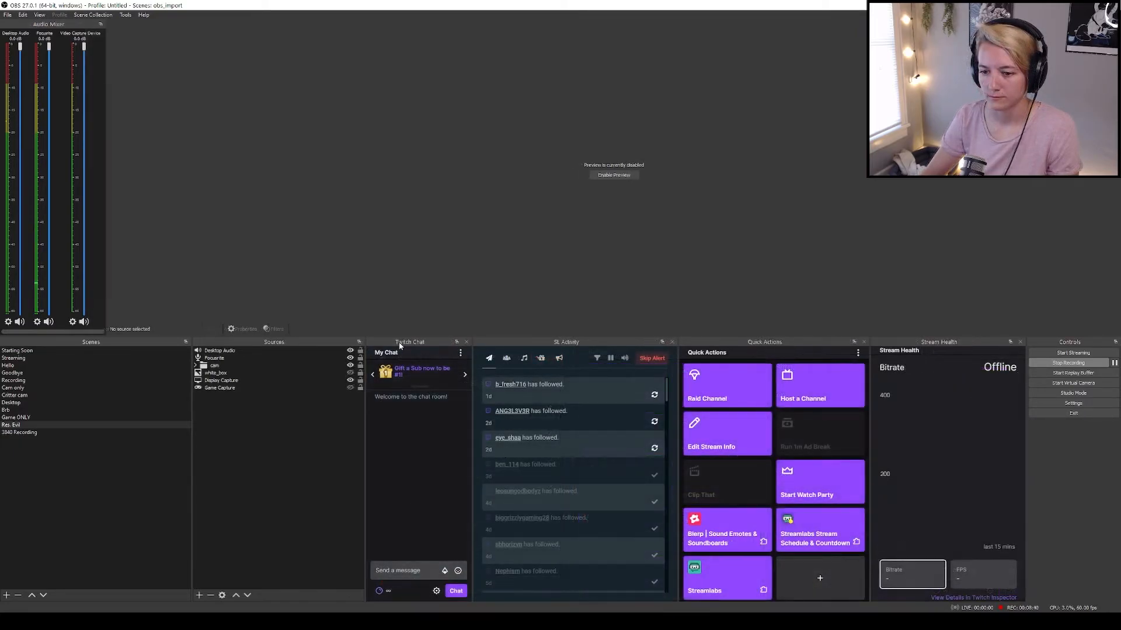
Move Twitch Chat to the far side of the preview and Quick Actions to the start of the dock row, before Scenes
left_click_drag(400, 345, 989, 301)
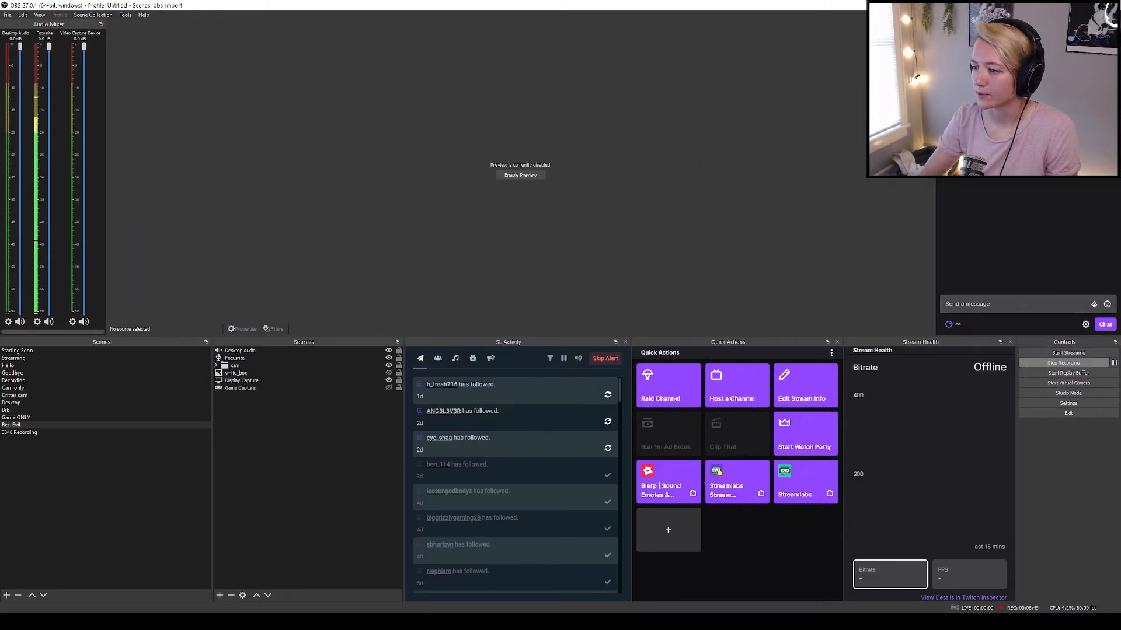
left_click_drag(730, 344, 143, 335)
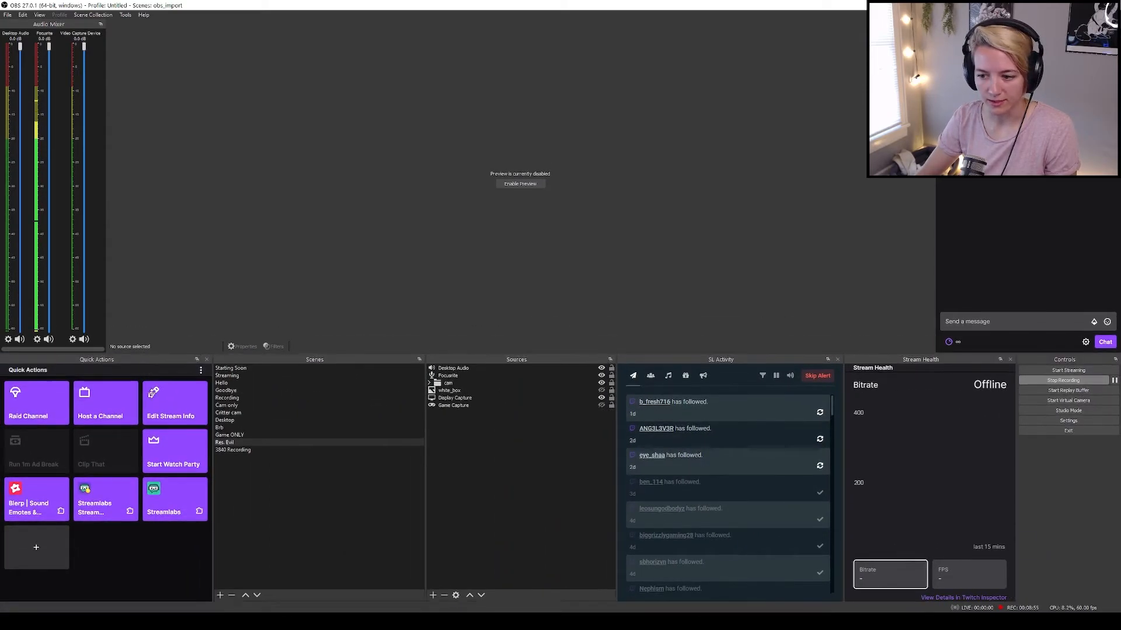
Shorten the lower dock row and place SL Activity between the preview and Twitch Chat, widening it at the chat's expense
left_click_drag(473, 353, 473, 408)
left_click_drag(723, 414, 495, 250)
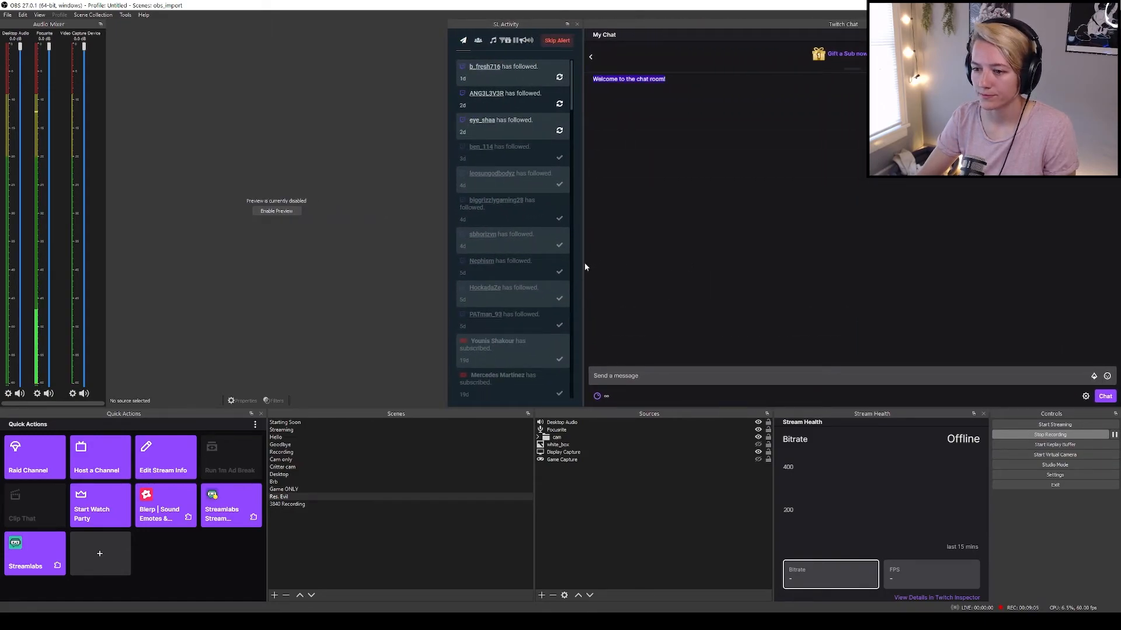
left_click_drag(584, 263, 861, 261)
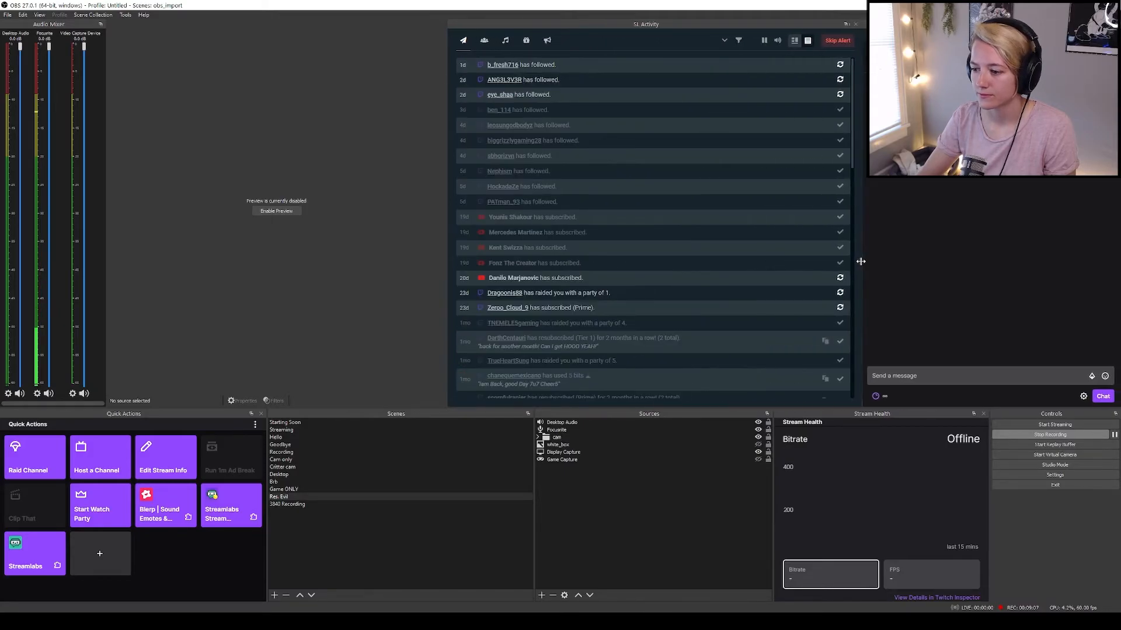
Dock Stream Health between Quick Actions and Scenes, and narrow SL Activity to give more width to the preview and Twitch Chat
mouse_move(878, 419)
left_mouse_down()
mouse_move(381, 432)
mouse_move(336, 459)
mouse_move(337, 478)
left_mouse_up()
left_click_drag(445, 404, 578, 390)
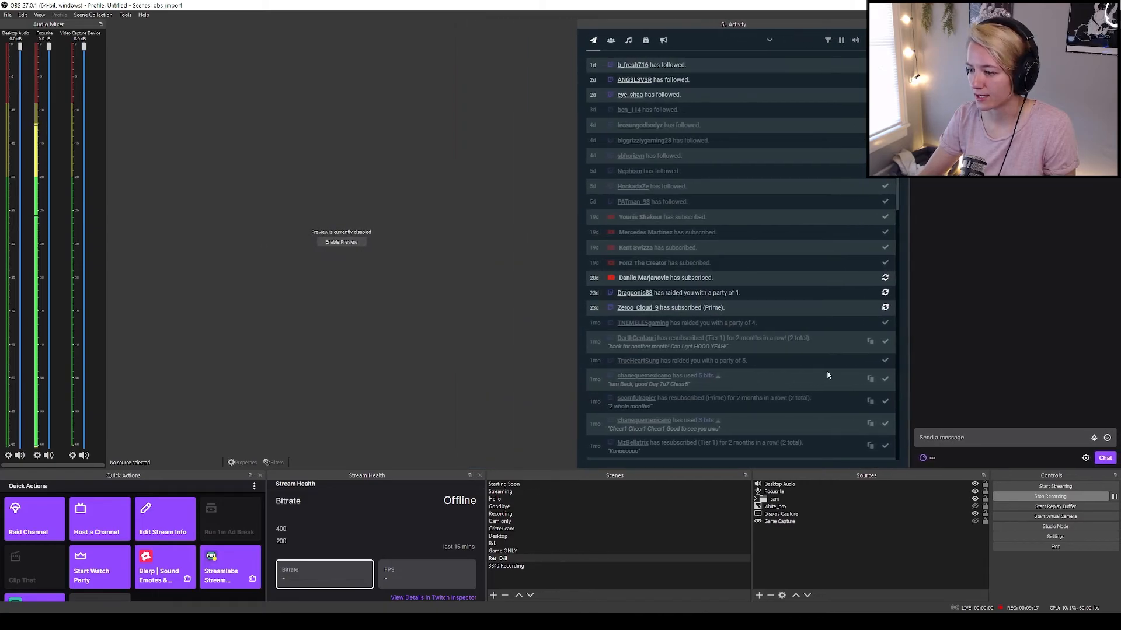
left_click_drag(909, 383, 839, 397)
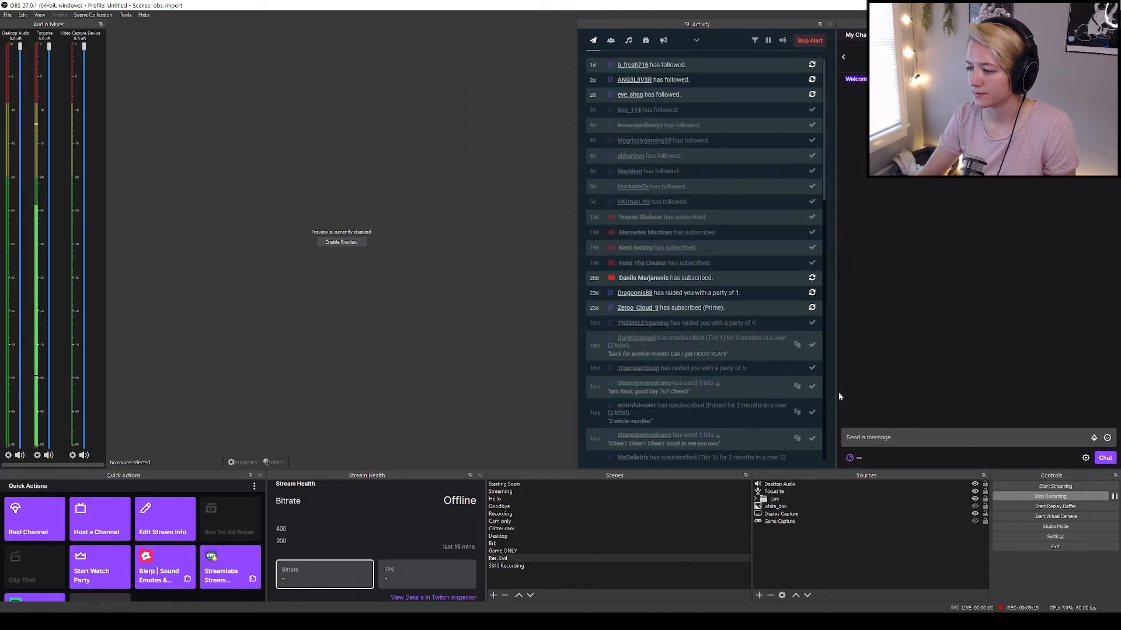
Switch the Audio Mixer to its horizontal layout and back to the vertical layout
right_click(47, 286)
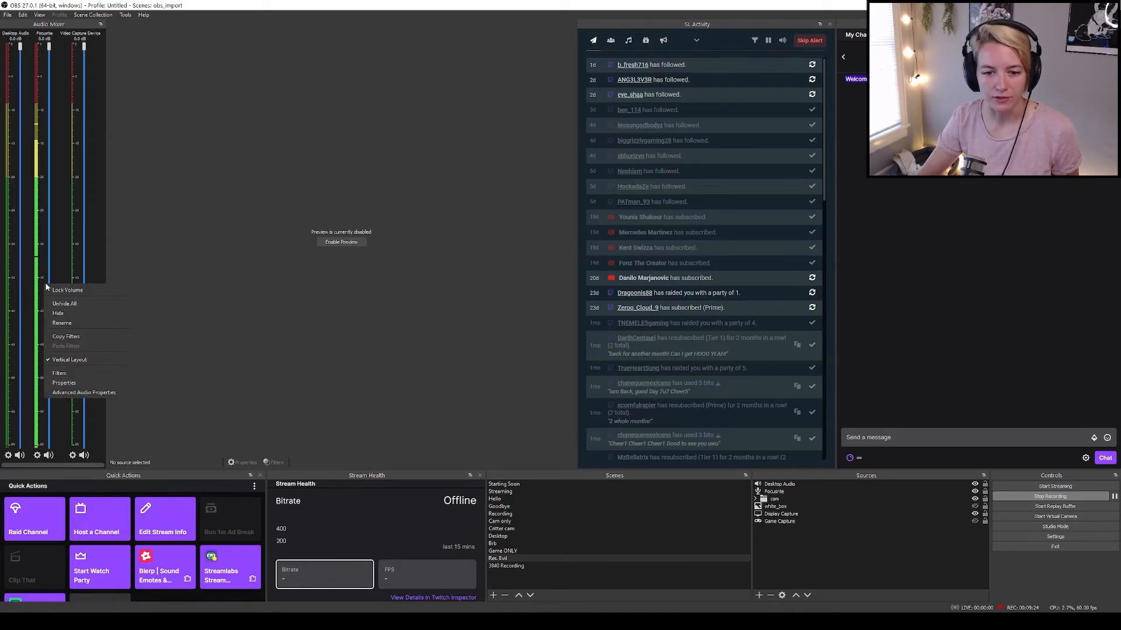
left_click(76, 361)
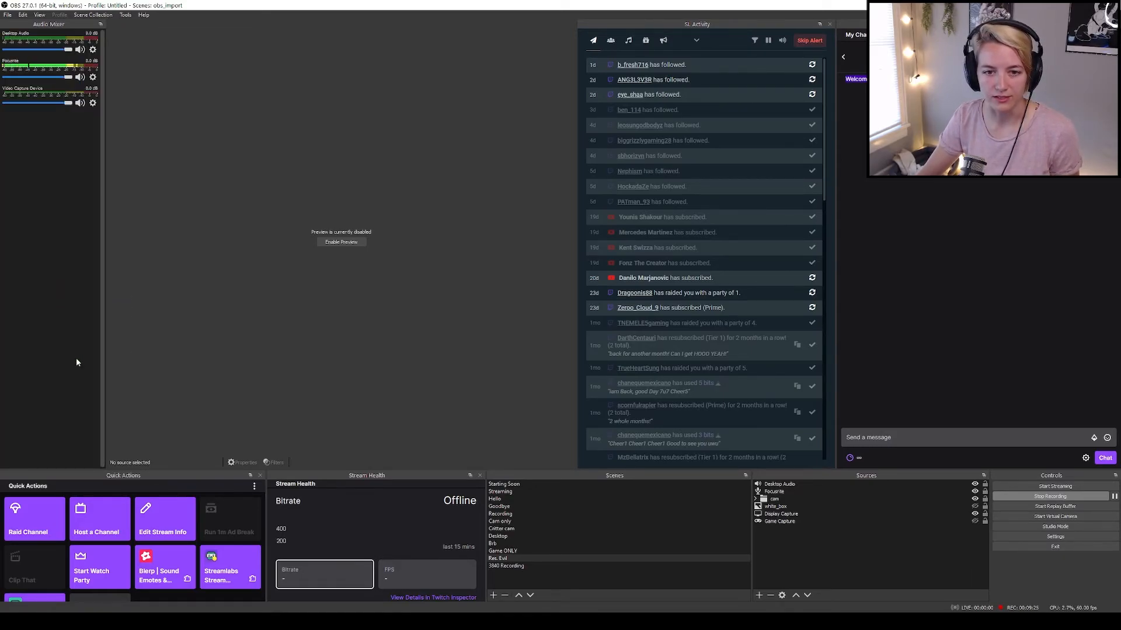
right_click(49, 91)
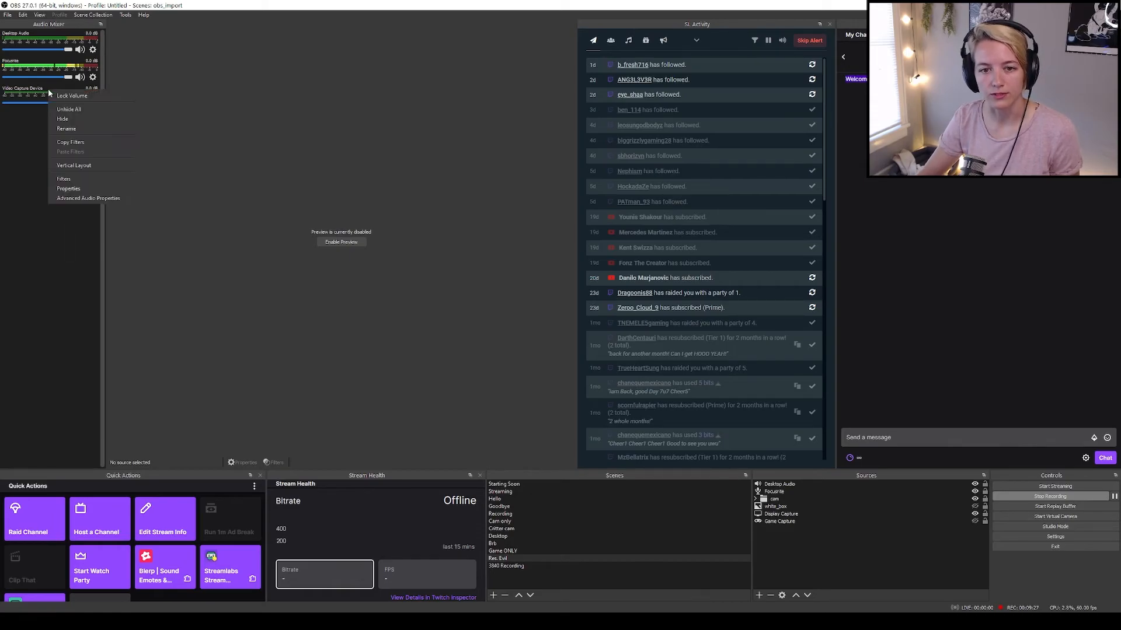
left_click(76, 163)
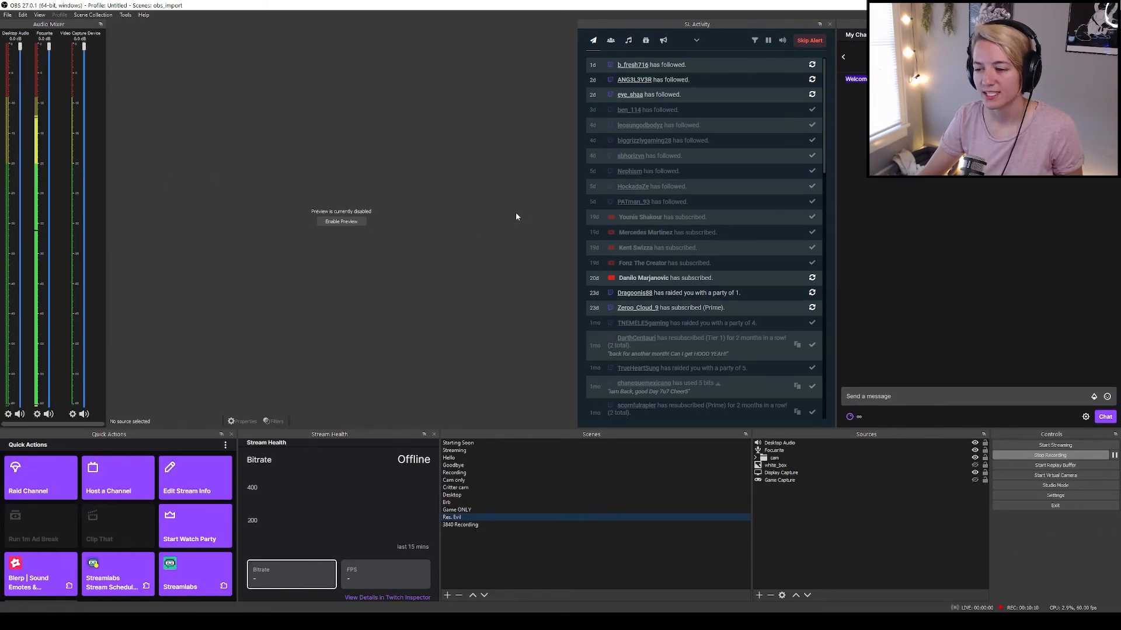
Mark the unread subscription, raid and follow events in the SL Activity dock as read
left_click(737, 278)
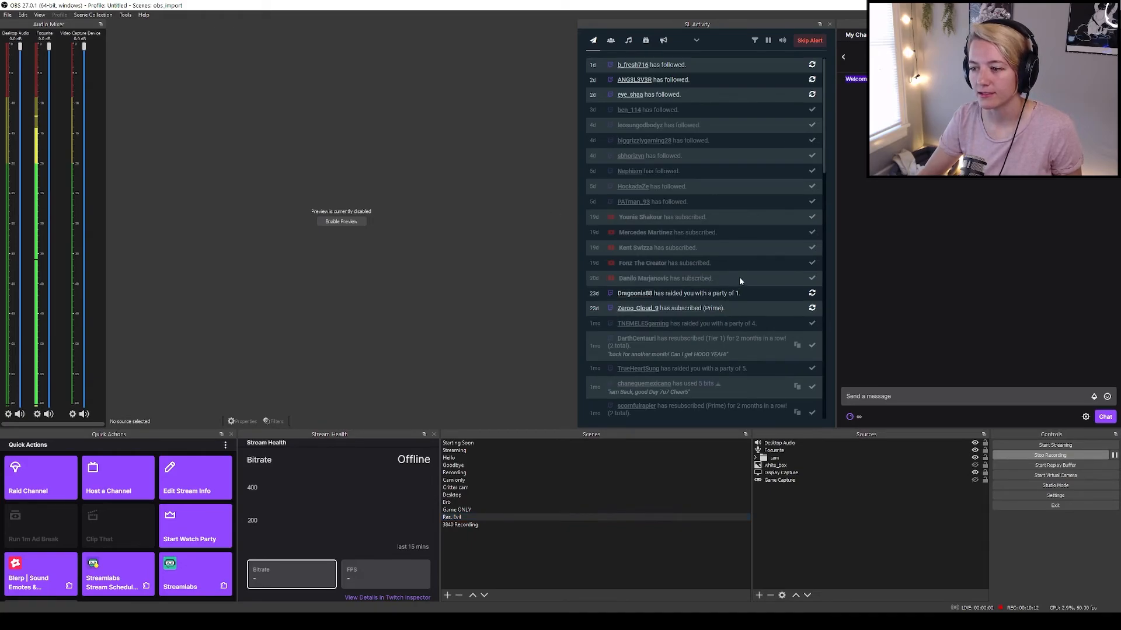
left_click(767, 296)
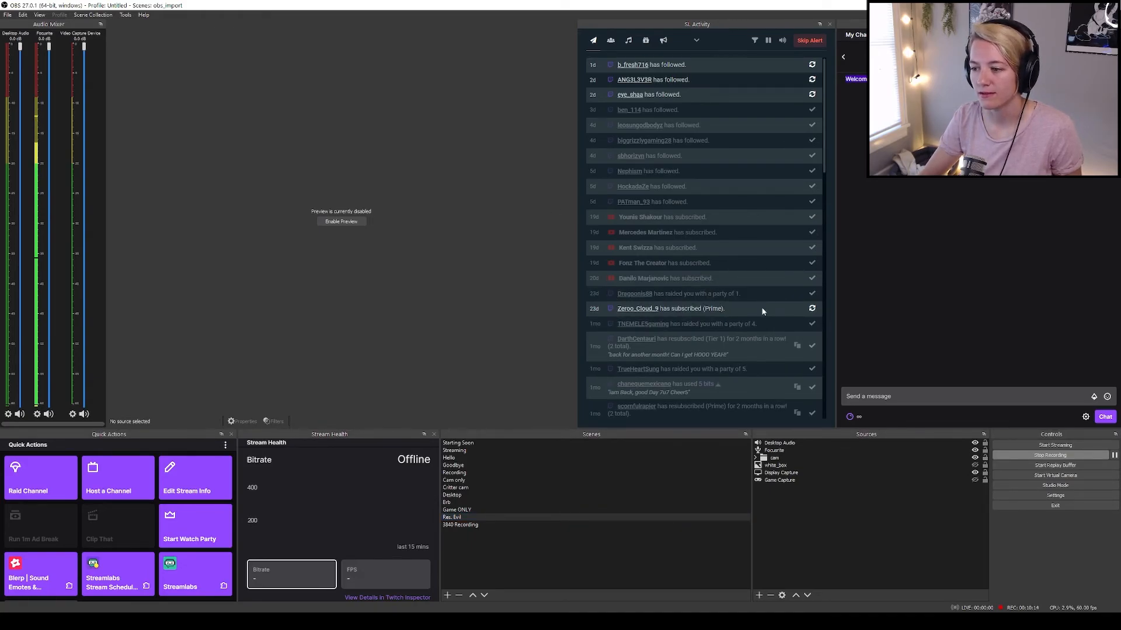
left_click(759, 310)
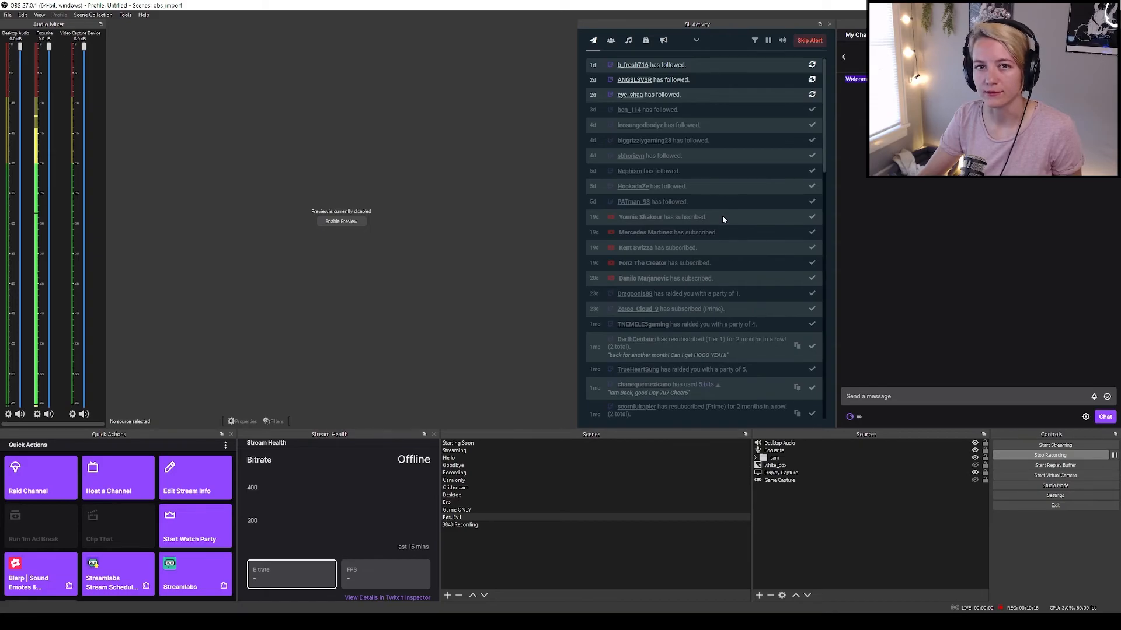
left_click(719, 78)
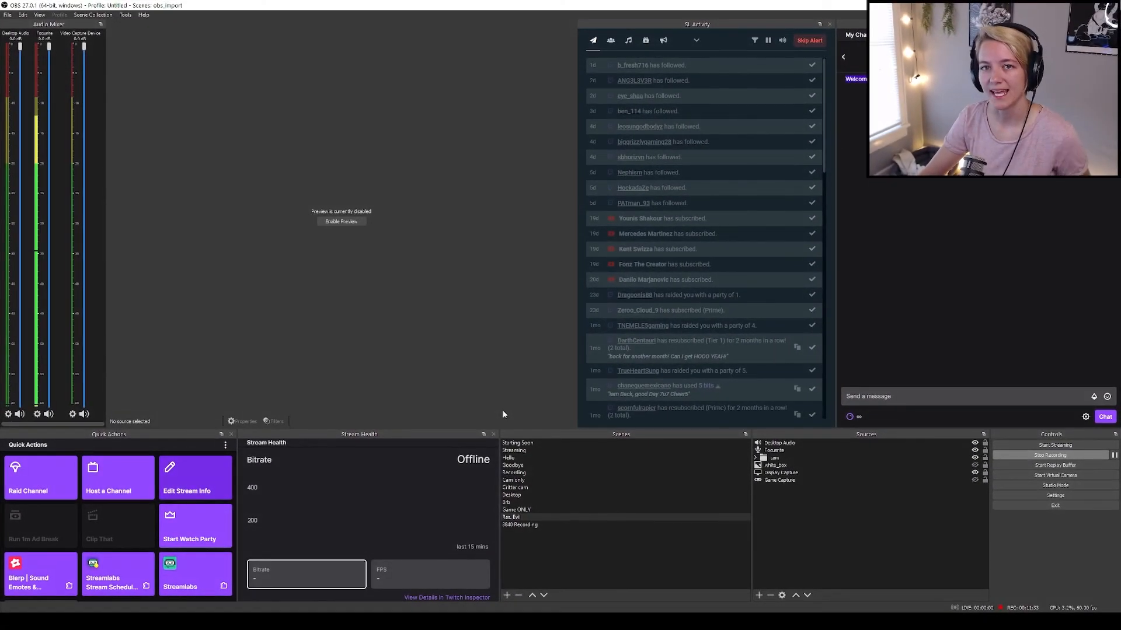